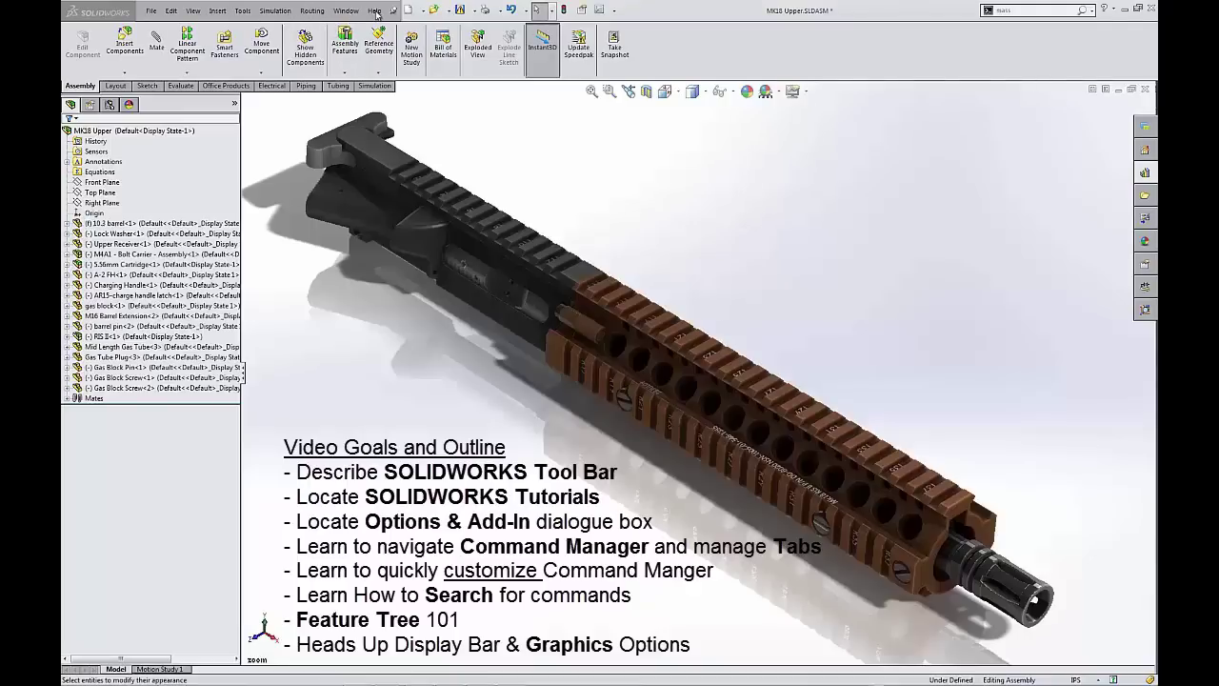
pyautogui.click(149, 11)
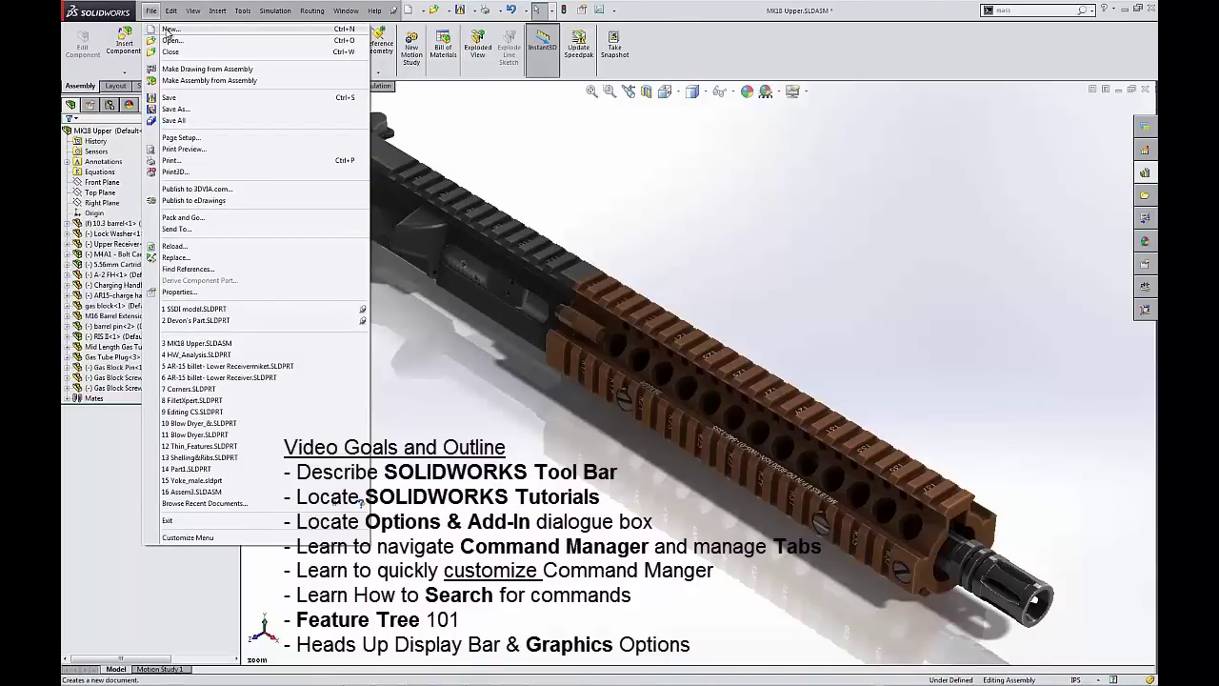
pyautogui.moveTo(170, 14)
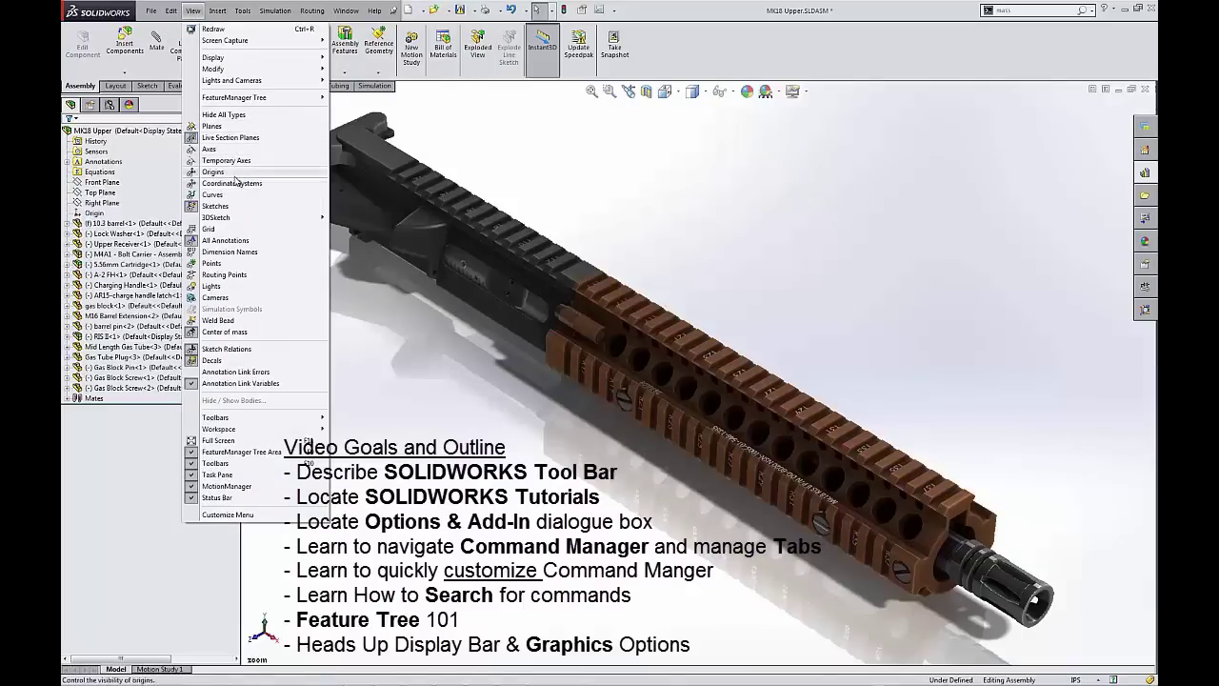
pyautogui.moveTo(239, 220)
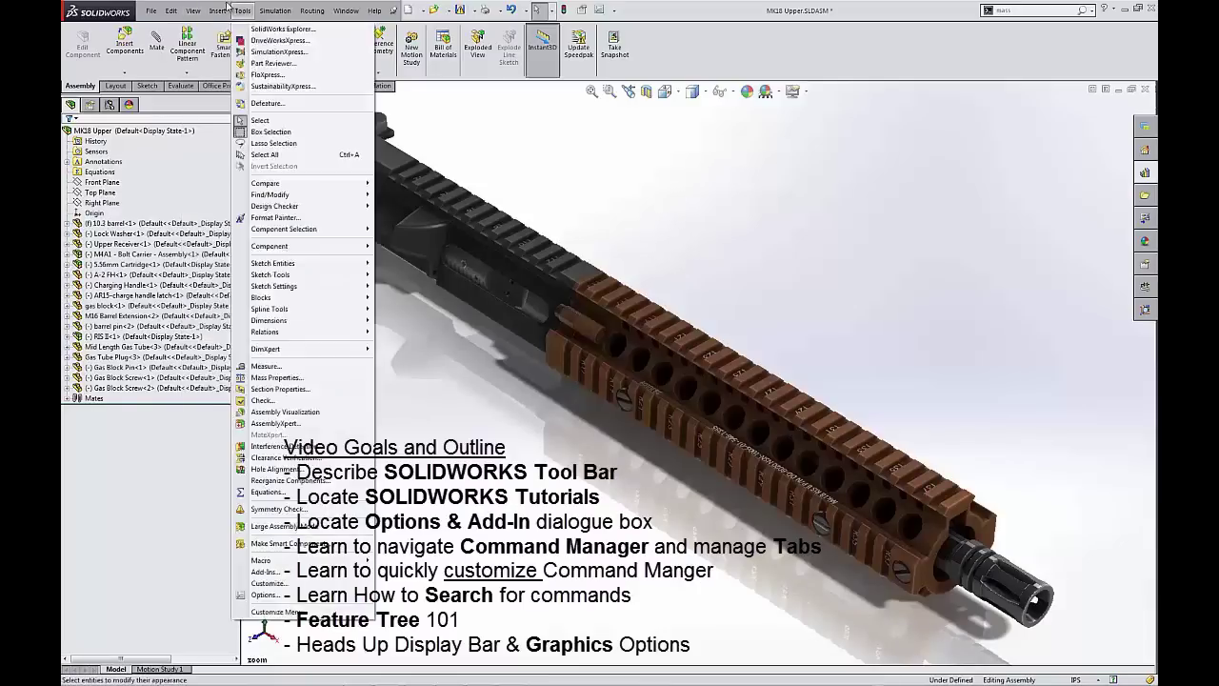
pyautogui.click(217, 10)
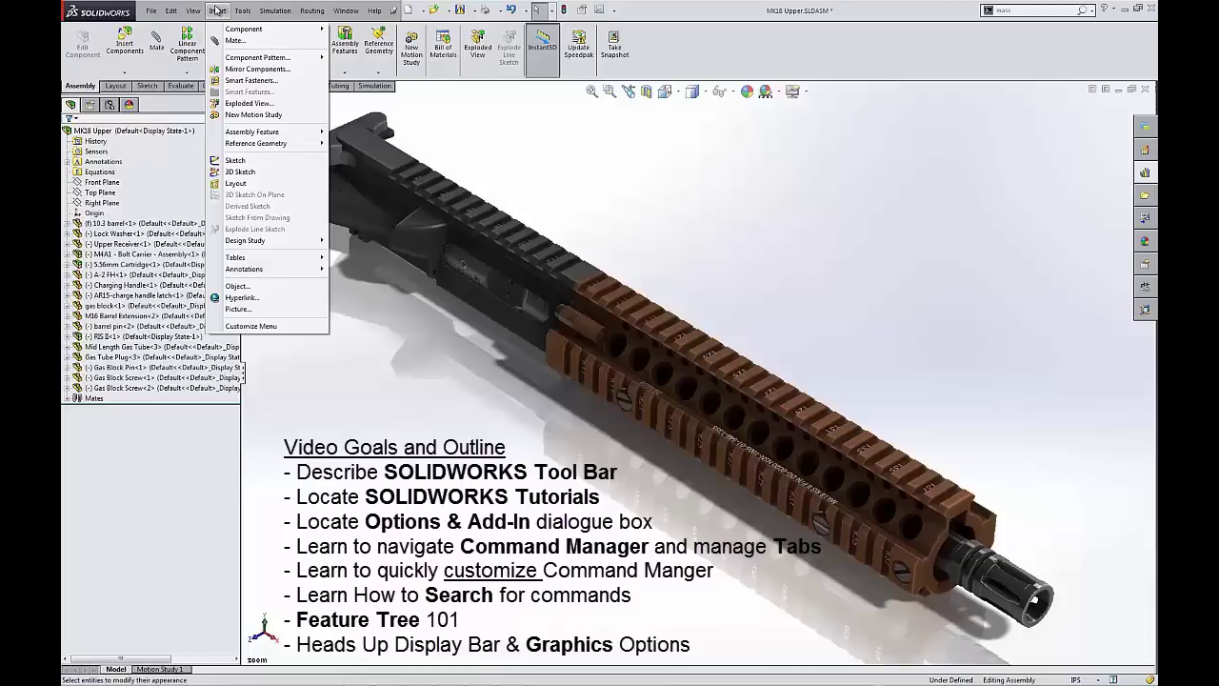
pyautogui.moveTo(244, 11)
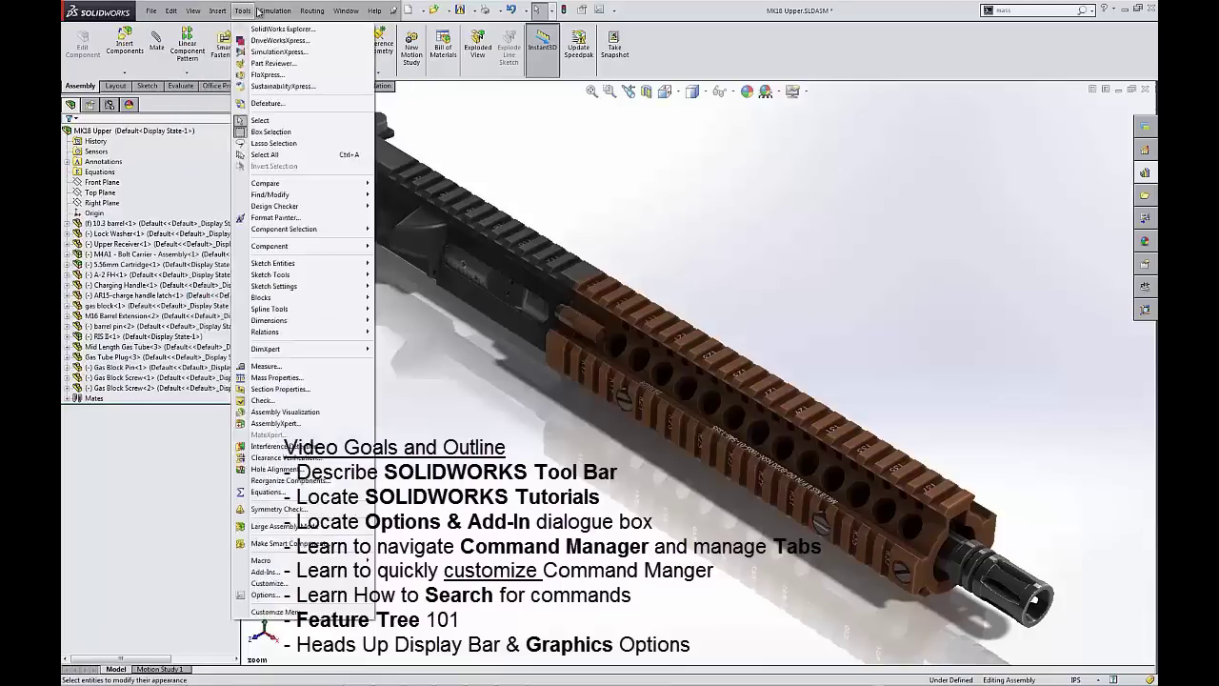
pyautogui.click(244, 12)
pyautogui.click(244, 11)
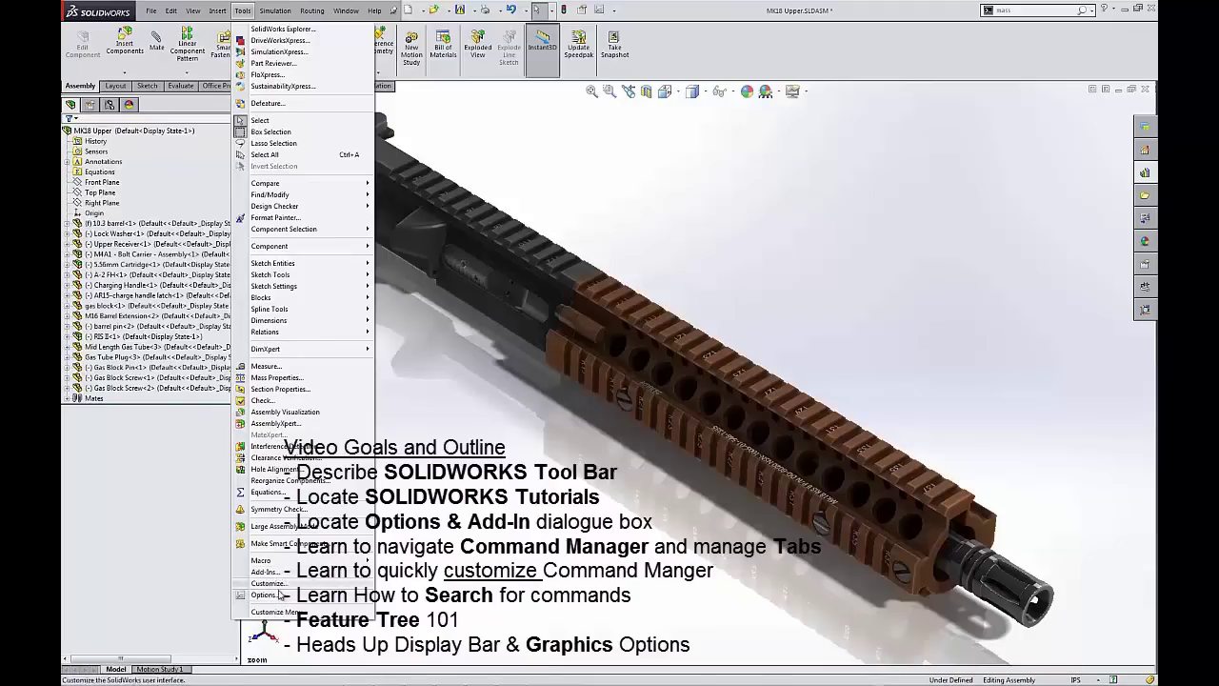
pyautogui.moveTo(276, 10)
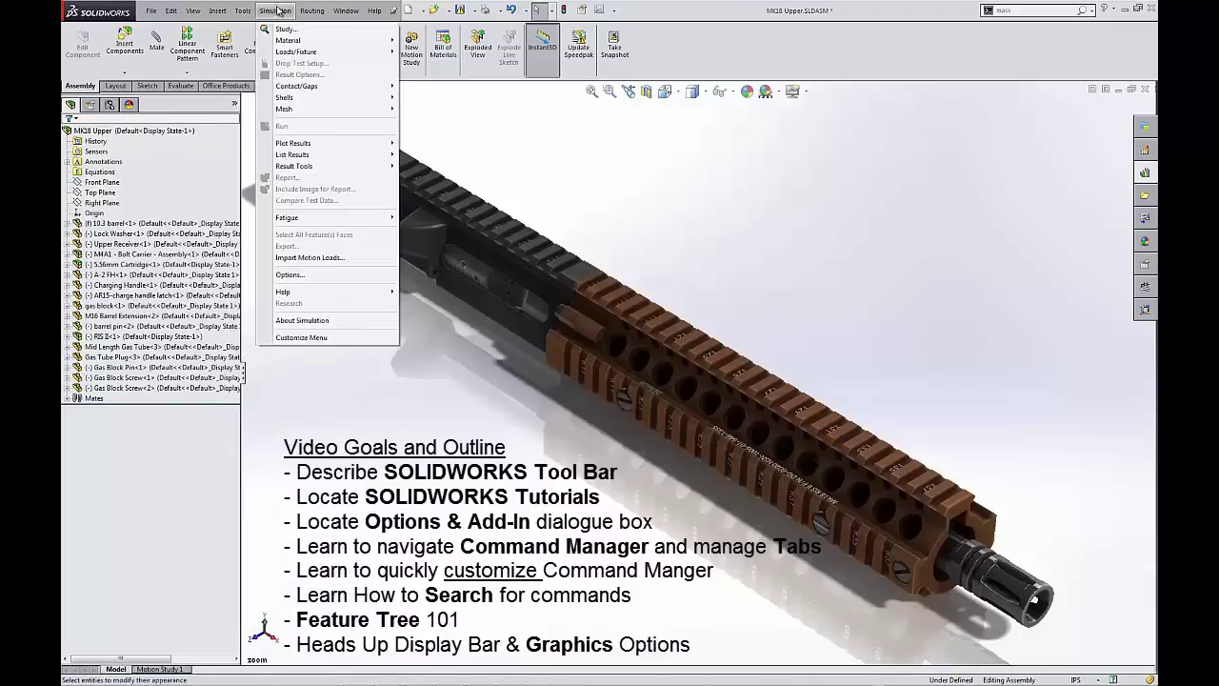
pyautogui.moveTo(320, 10)
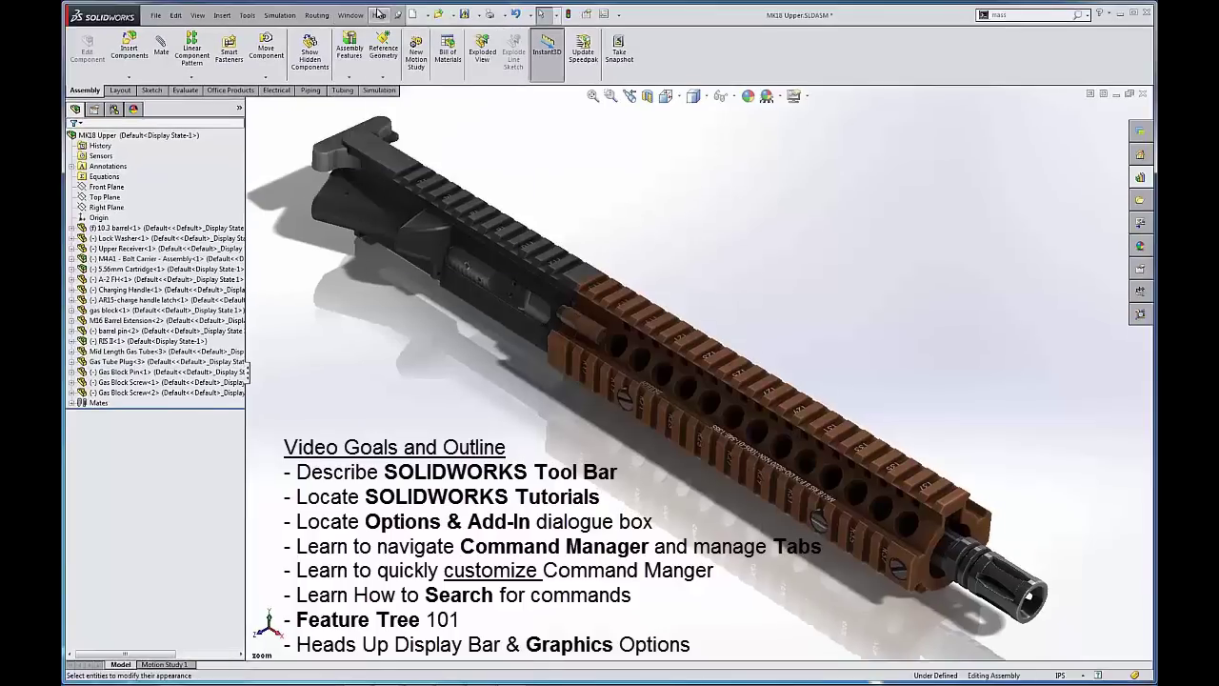
# Open the SolidWorks Tutorials, look over the Getting Started lessons, and close the tutorials window
pyautogui.click(378, 14)
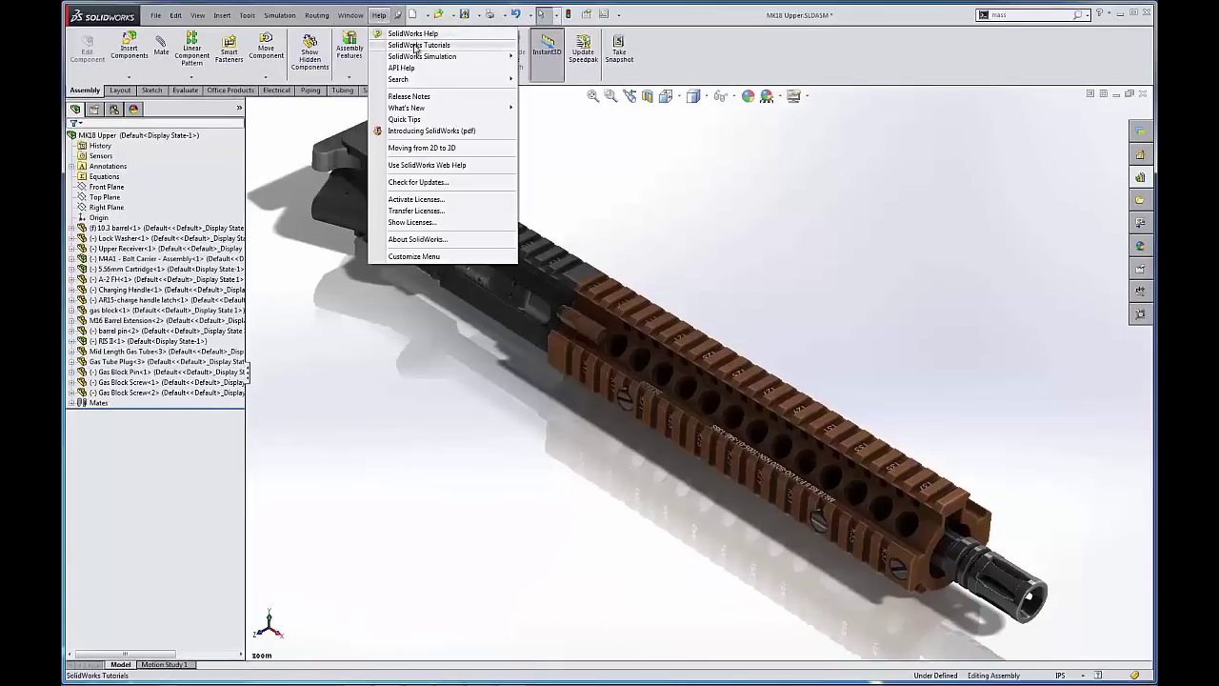
pyautogui.click(415, 46)
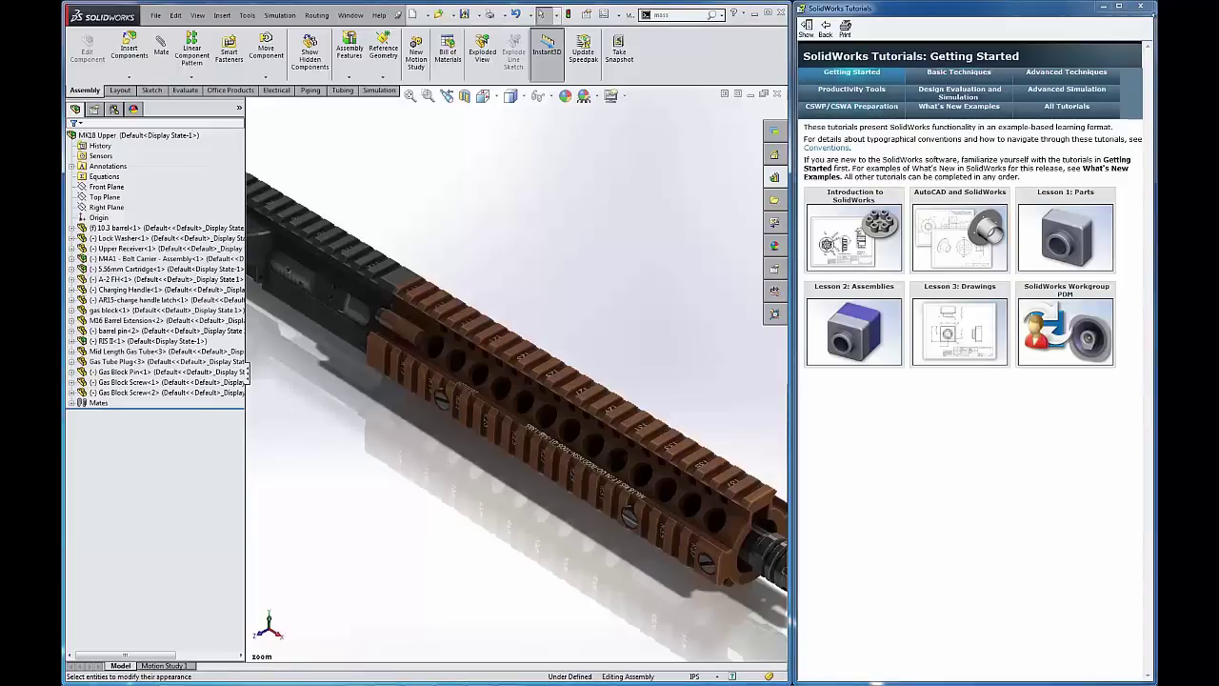
pyautogui.click(1140, 6)
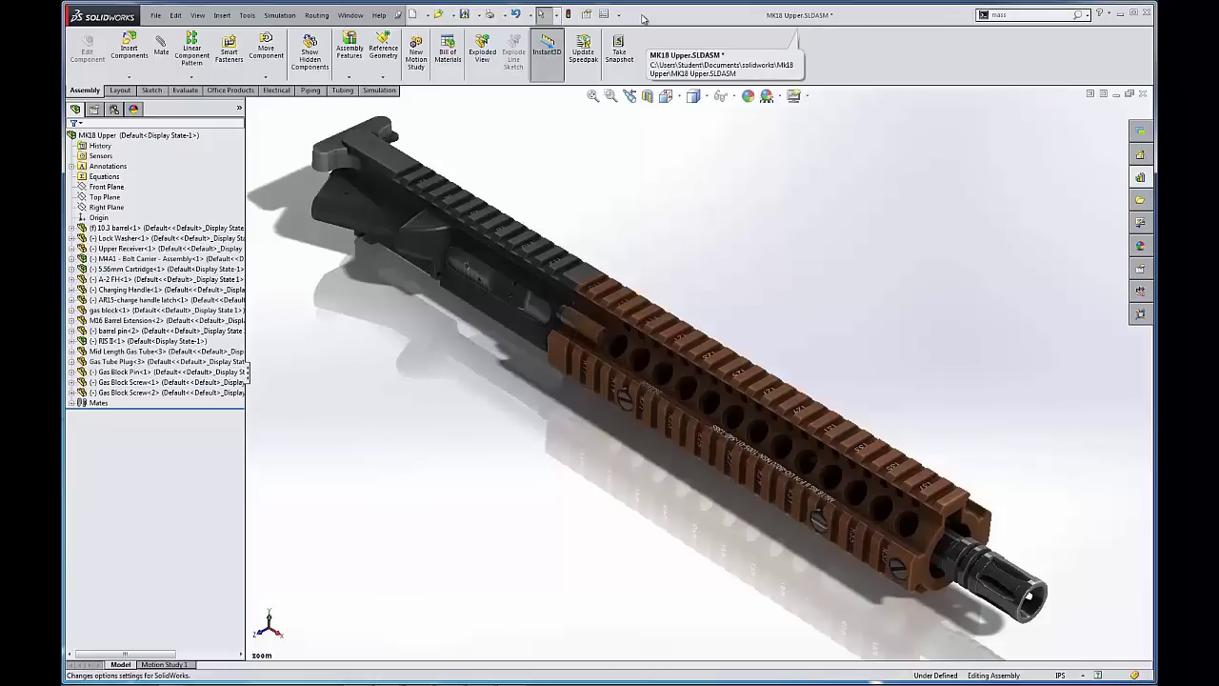
pyautogui.click(429, 15)
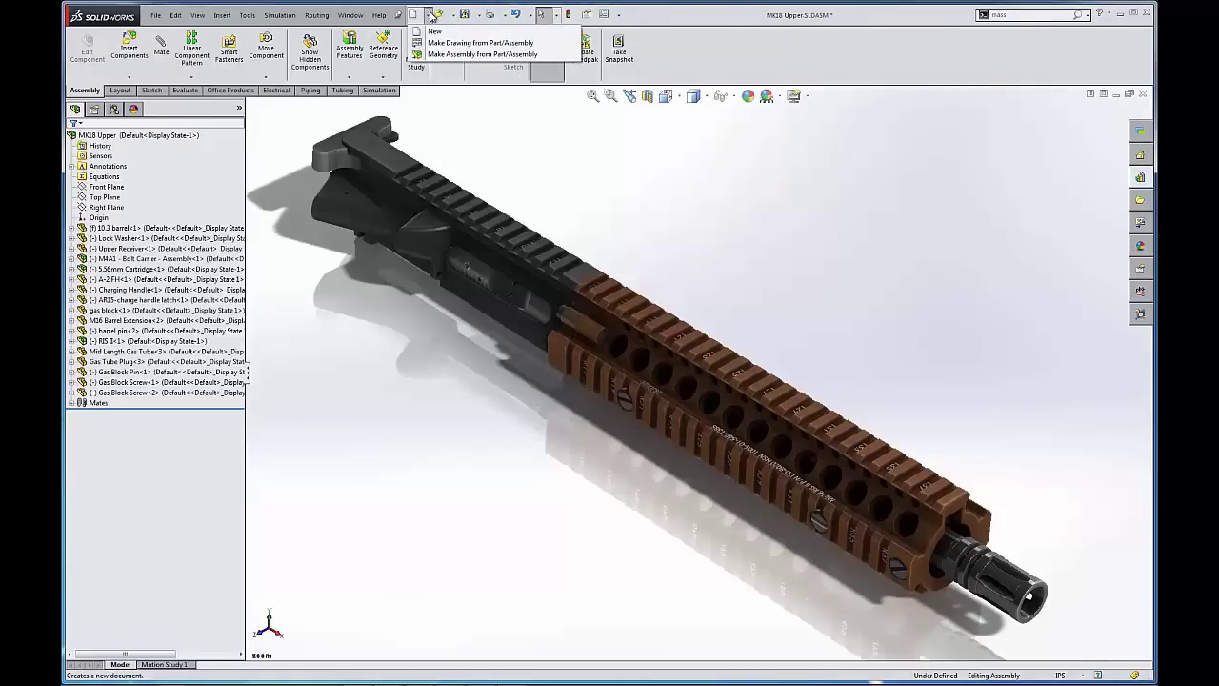
pyautogui.click(453, 16)
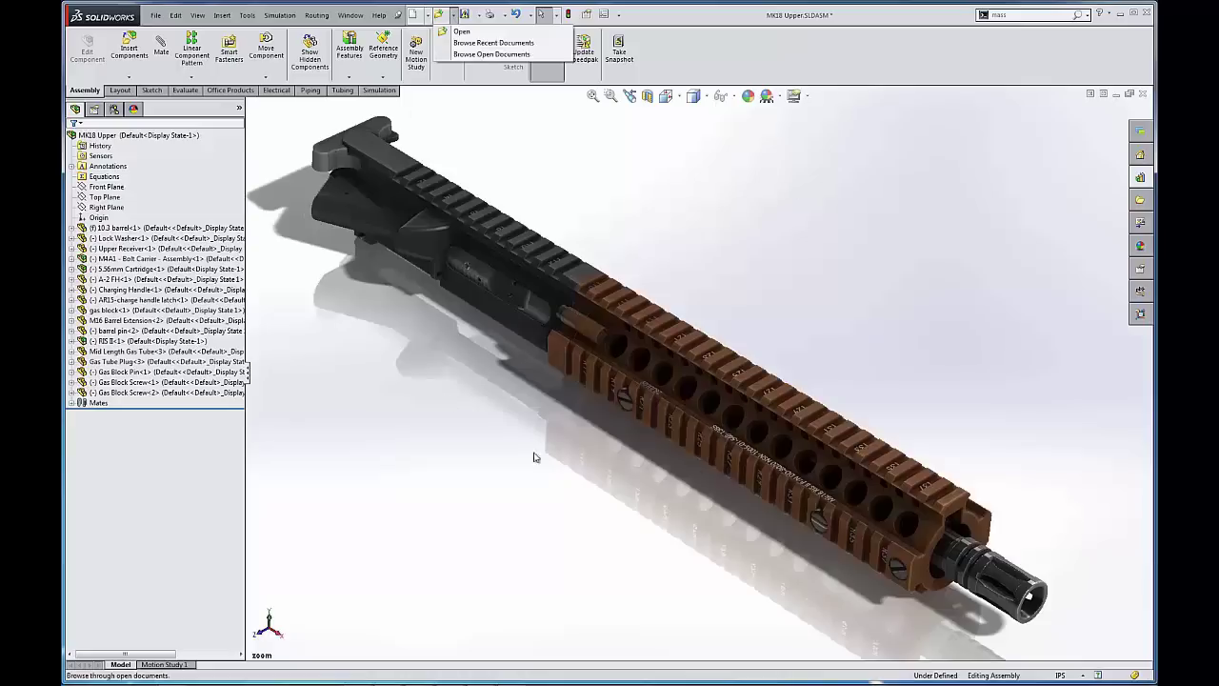
pyautogui.click(686, 192)
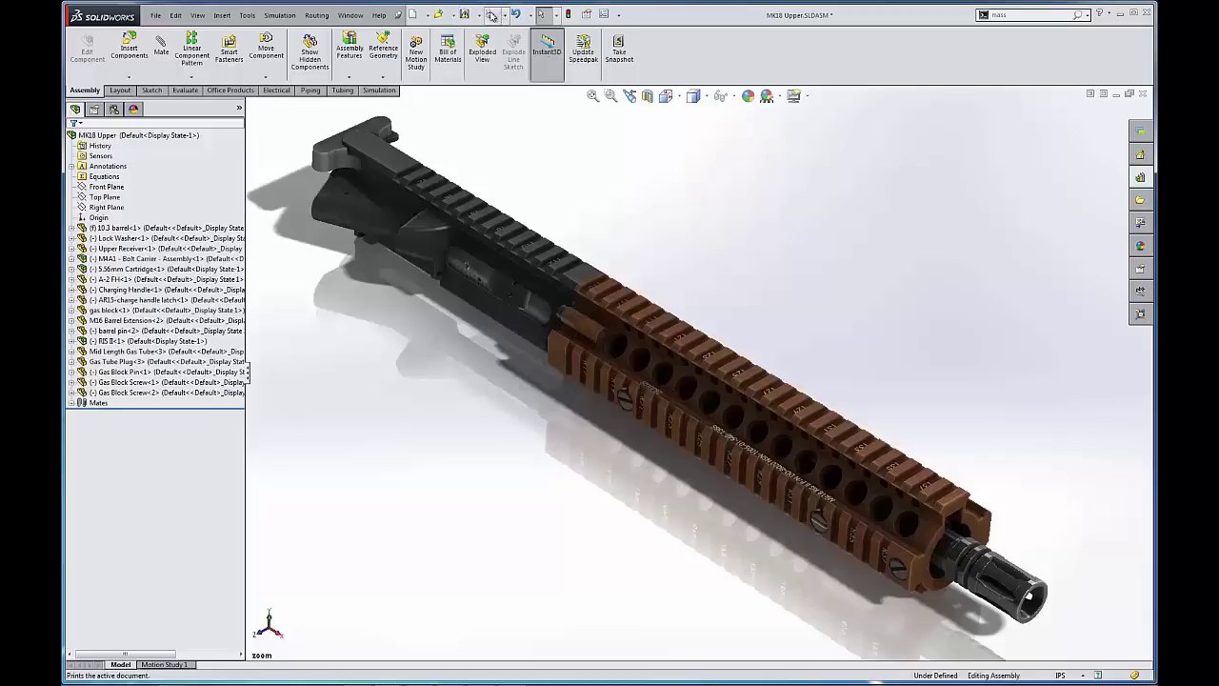
pyautogui.click(554, 15)
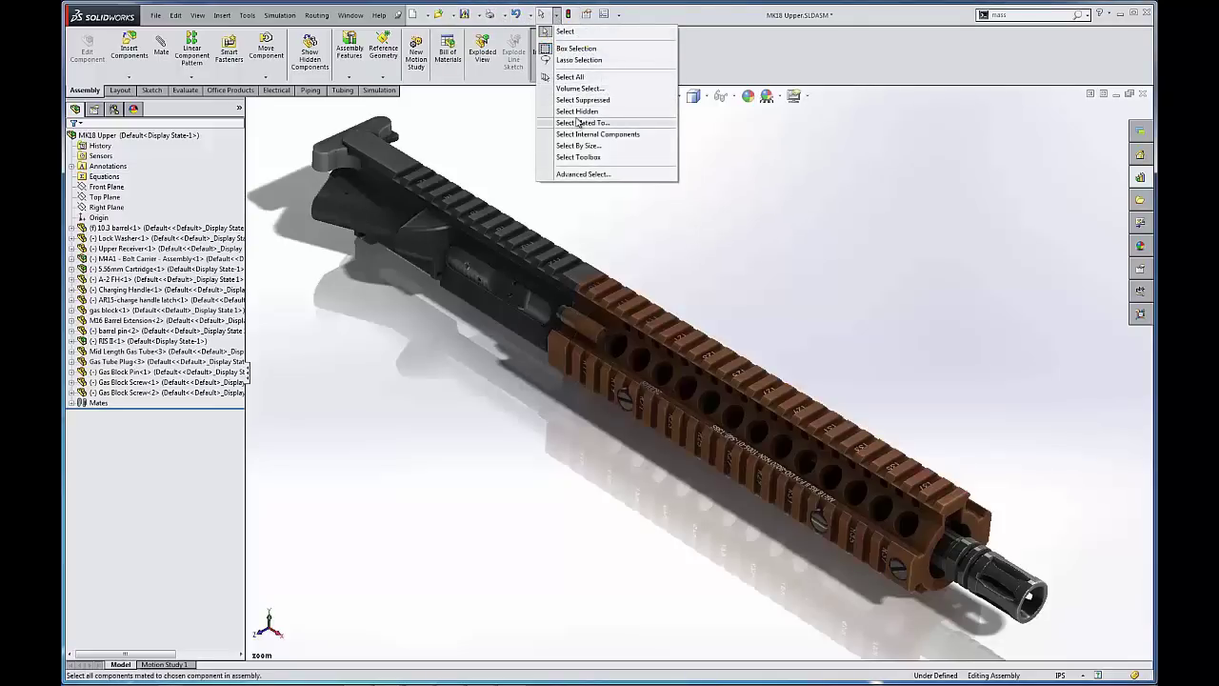
pyautogui.click(568, 35)
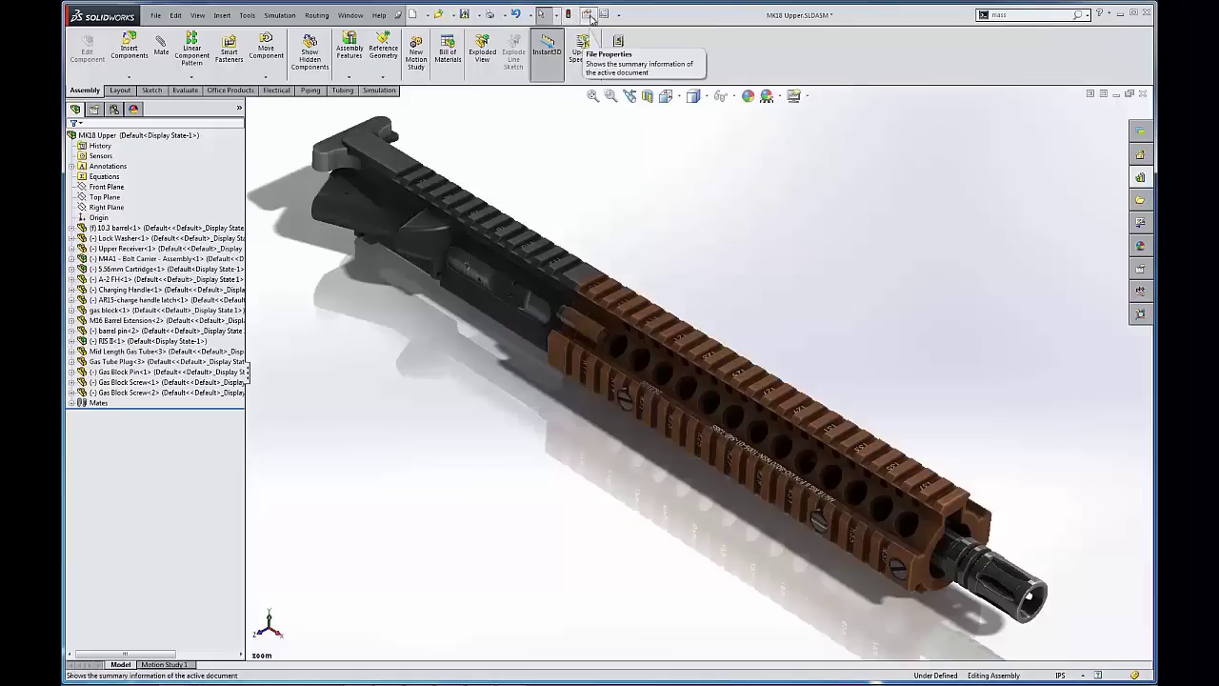
# Review the document's unit settings and raise its shaded and draft quality resolution above the middle of the range
pyautogui.click(607, 17)
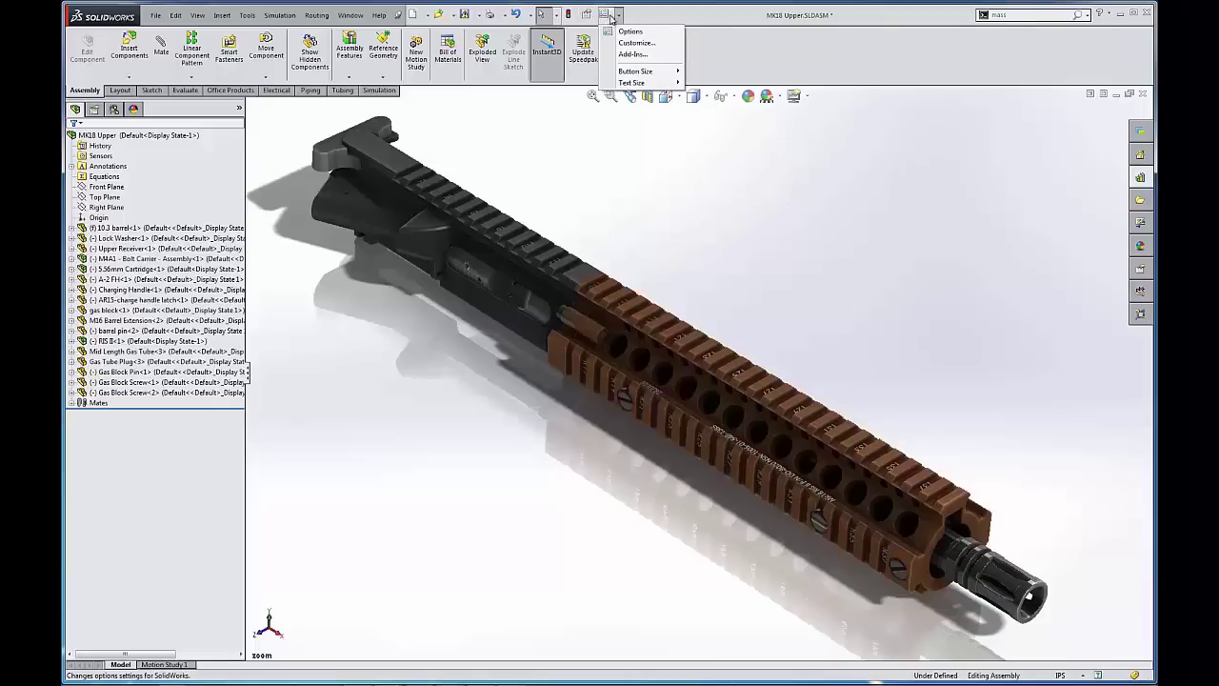
pyautogui.click(631, 36)
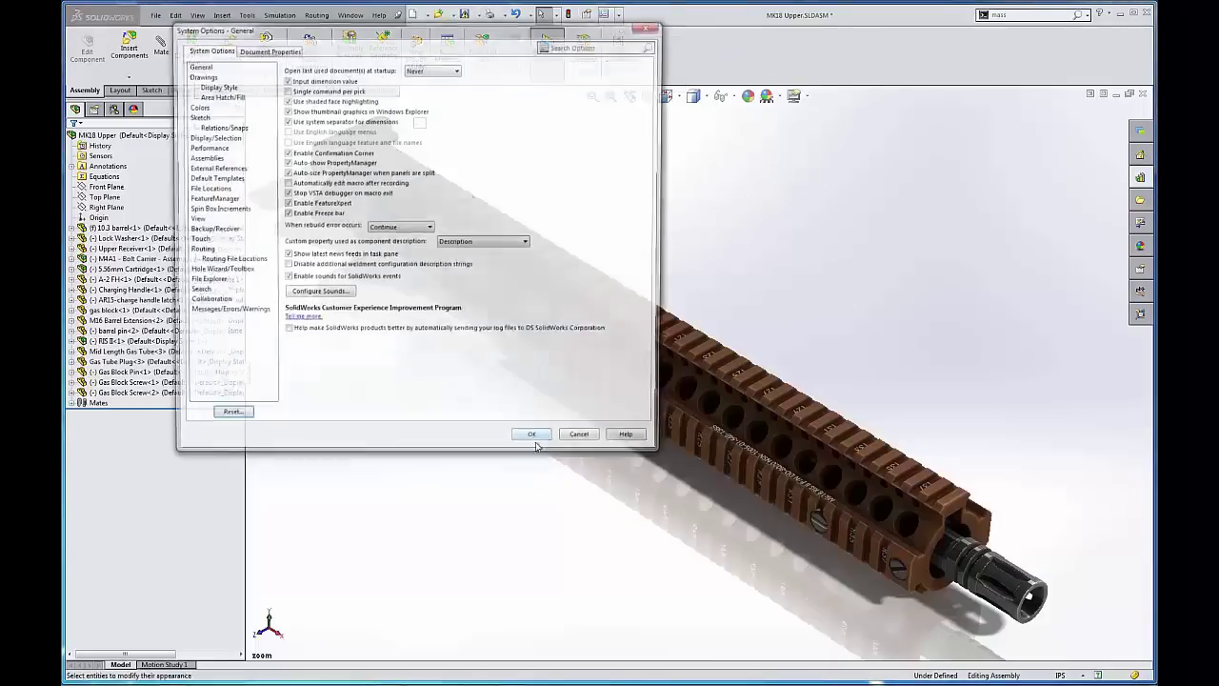
pyautogui.click(255, 51)
pyautogui.click(194, 137)
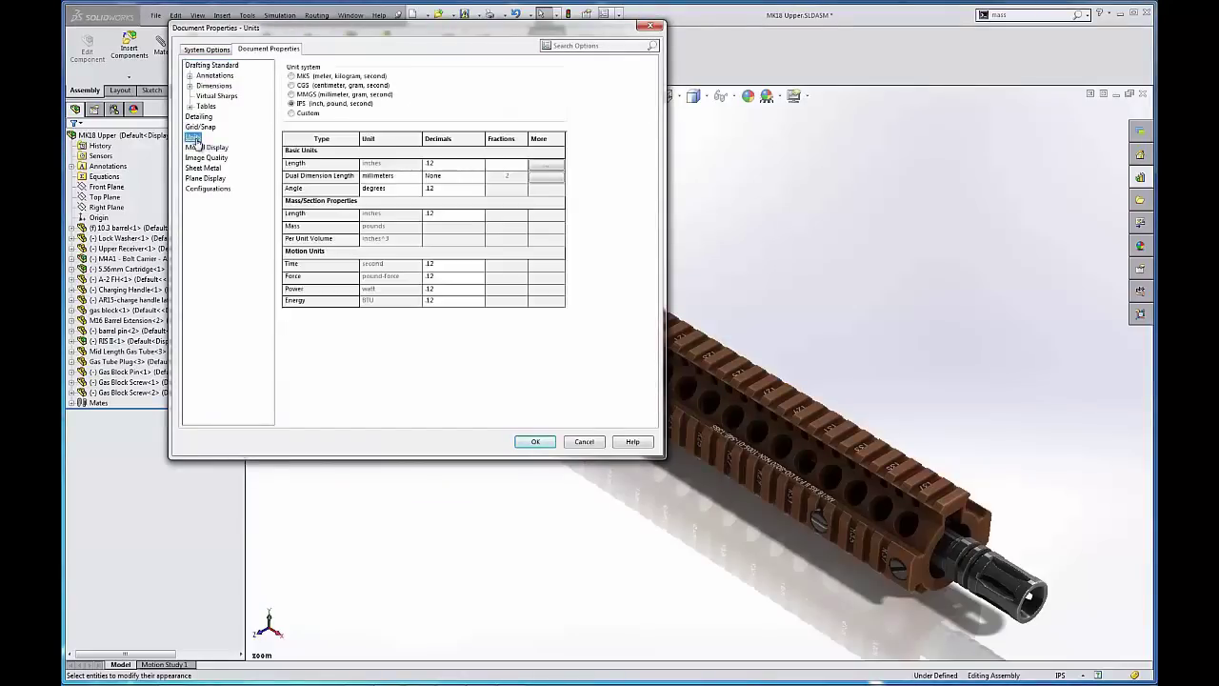
pyautogui.click(205, 157)
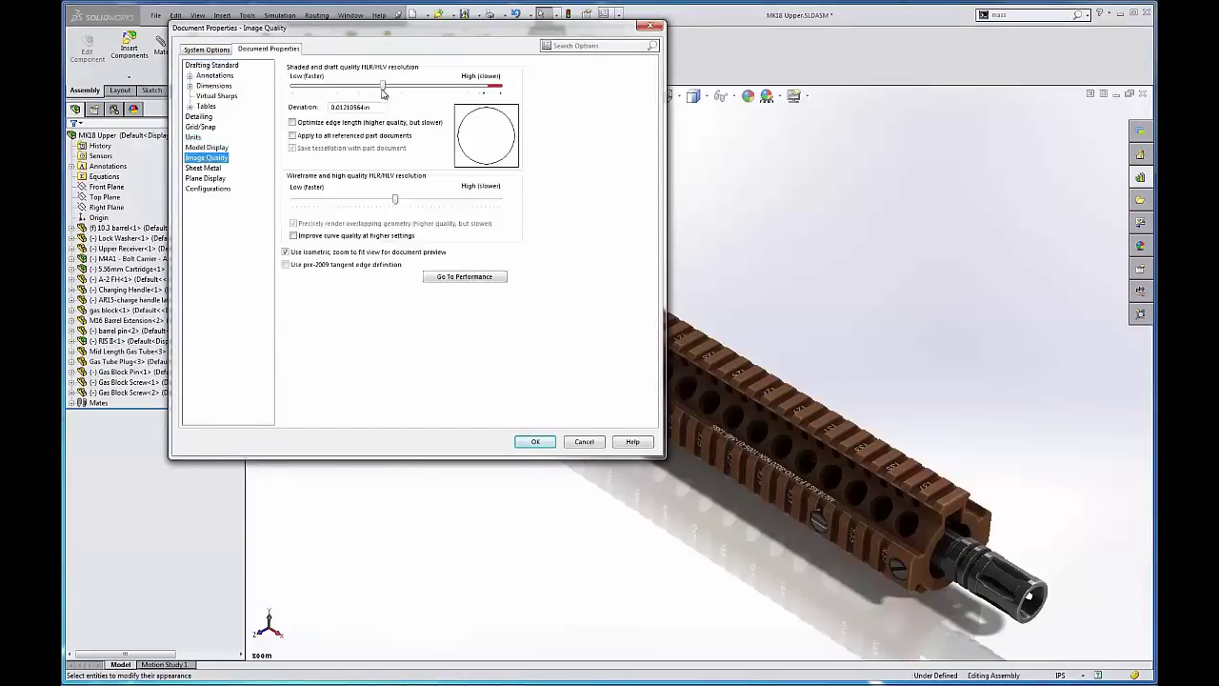
pyautogui.click(444, 95)
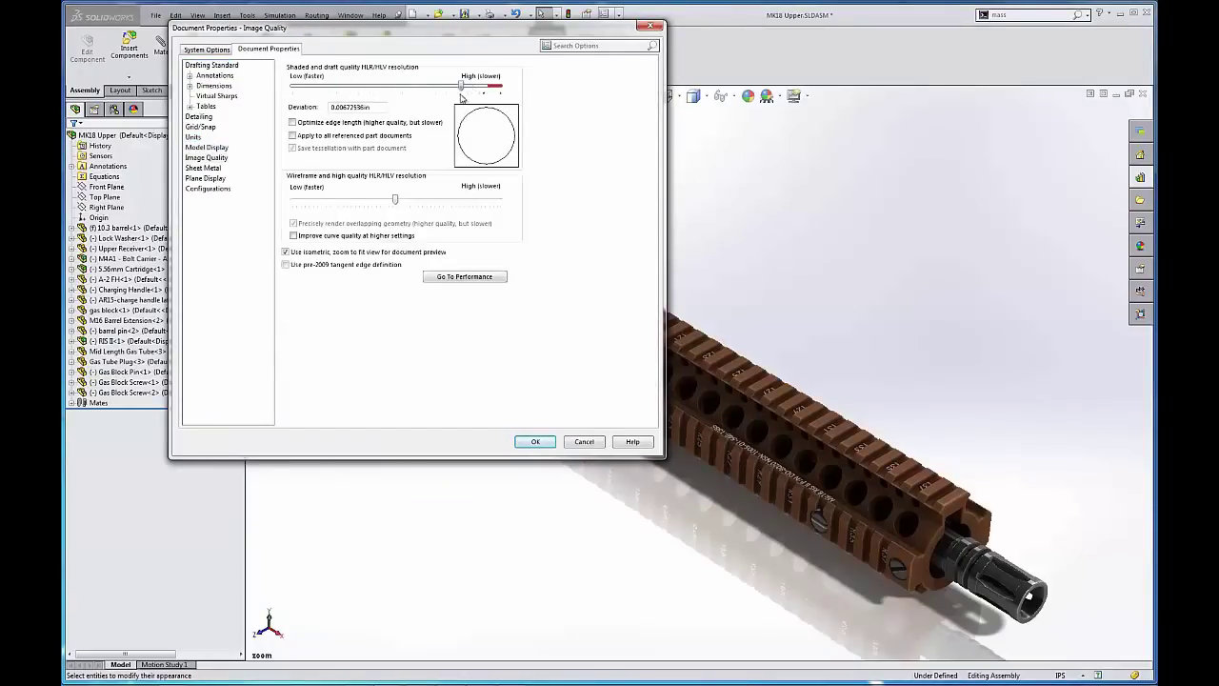
pyautogui.click(433, 99)
pyautogui.click(533, 442)
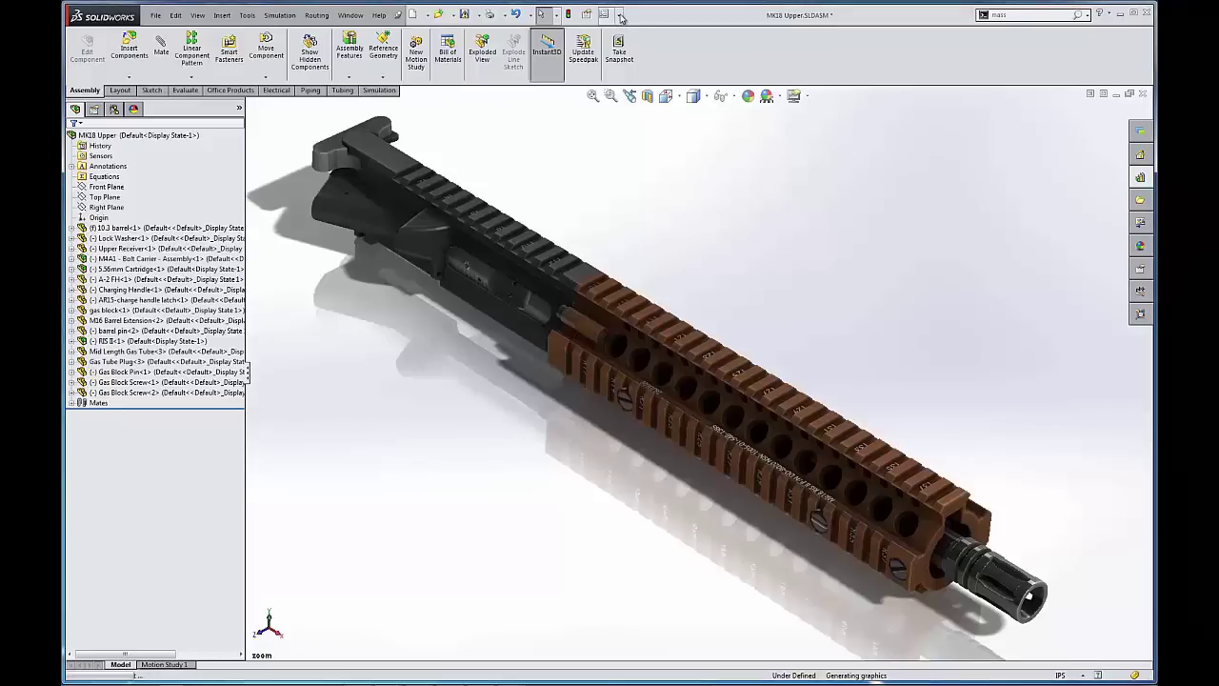
# Review the list of available SolidWorks add-ins, including Simulation and Toolbox Browser, and accept the add-in settings
pyautogui.click(619, 15)
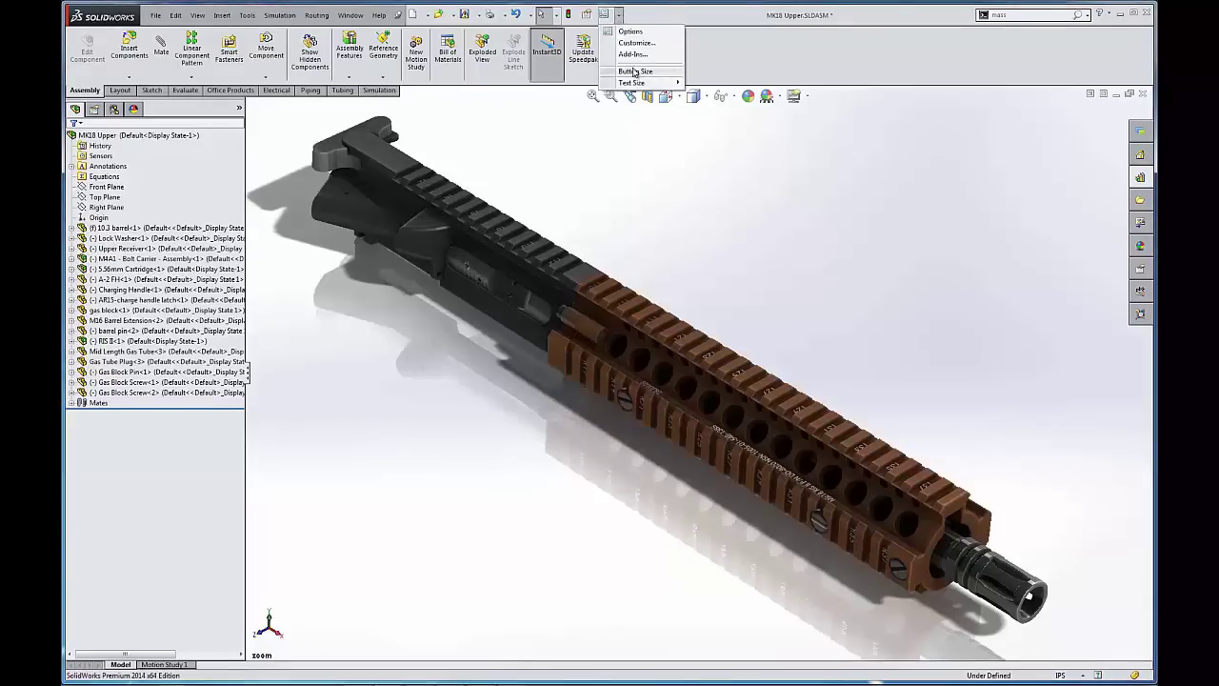
pyautogui.click(633, 54)
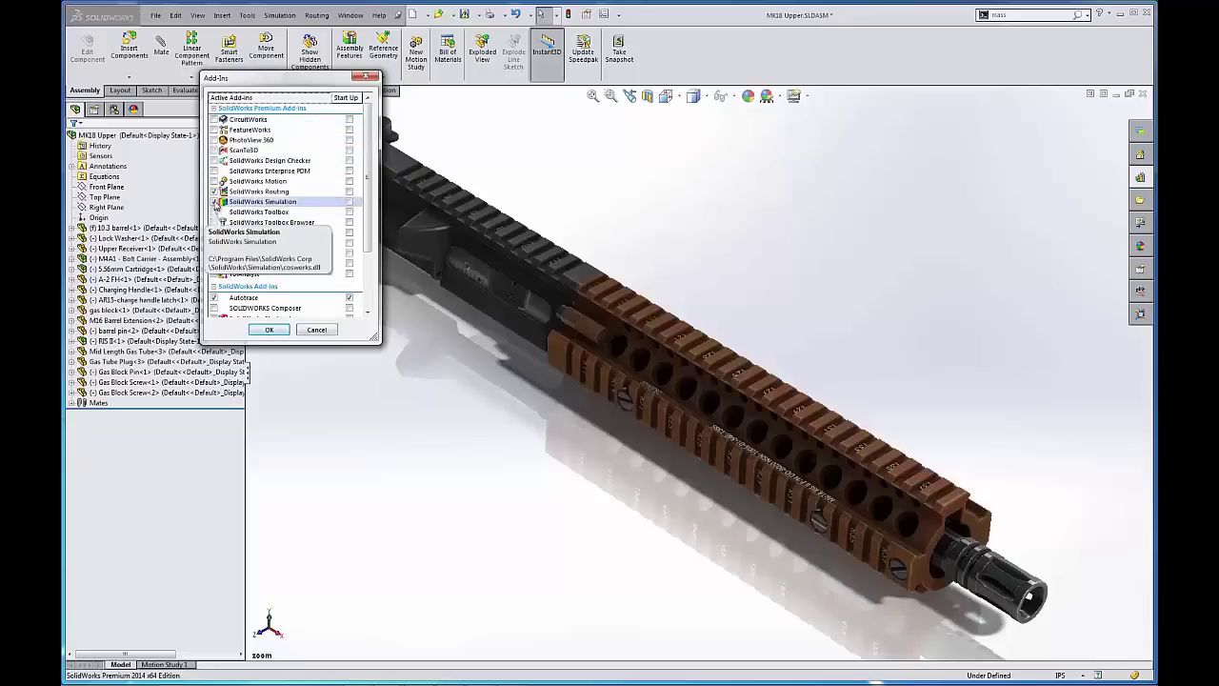
pyautogui.click(215, 202)
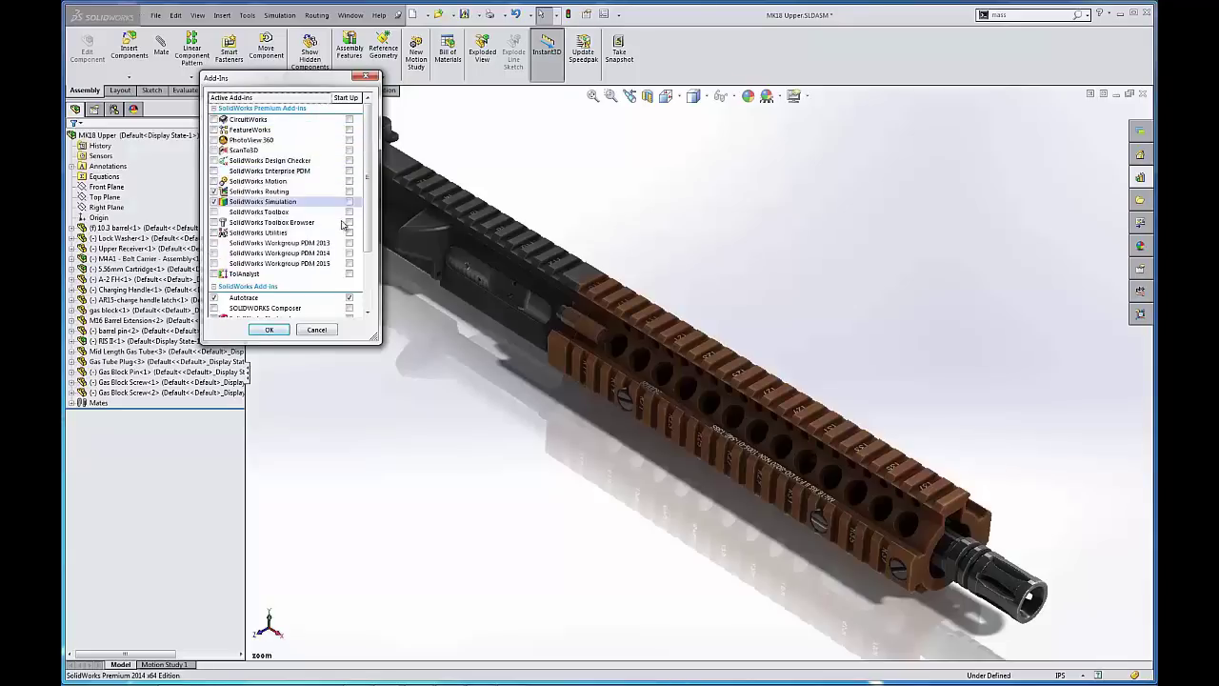
pyautogui.scroll(-3, 372, 238)
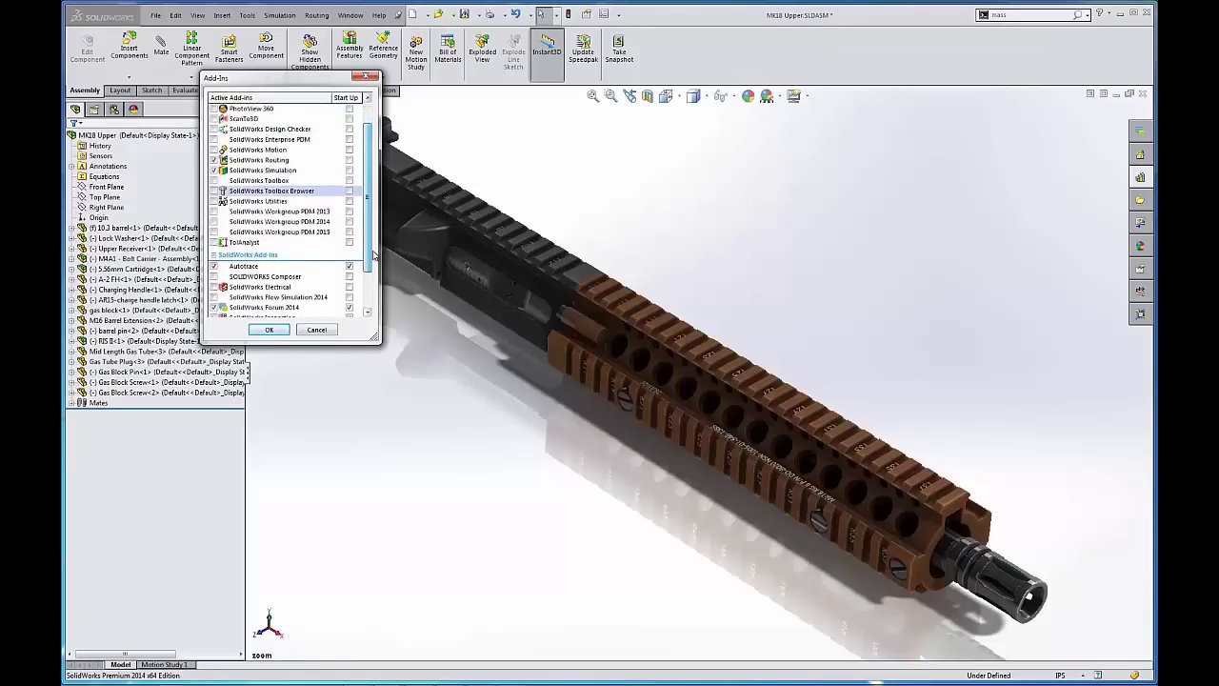
pyautogui.scroll(-2, 372, 277)
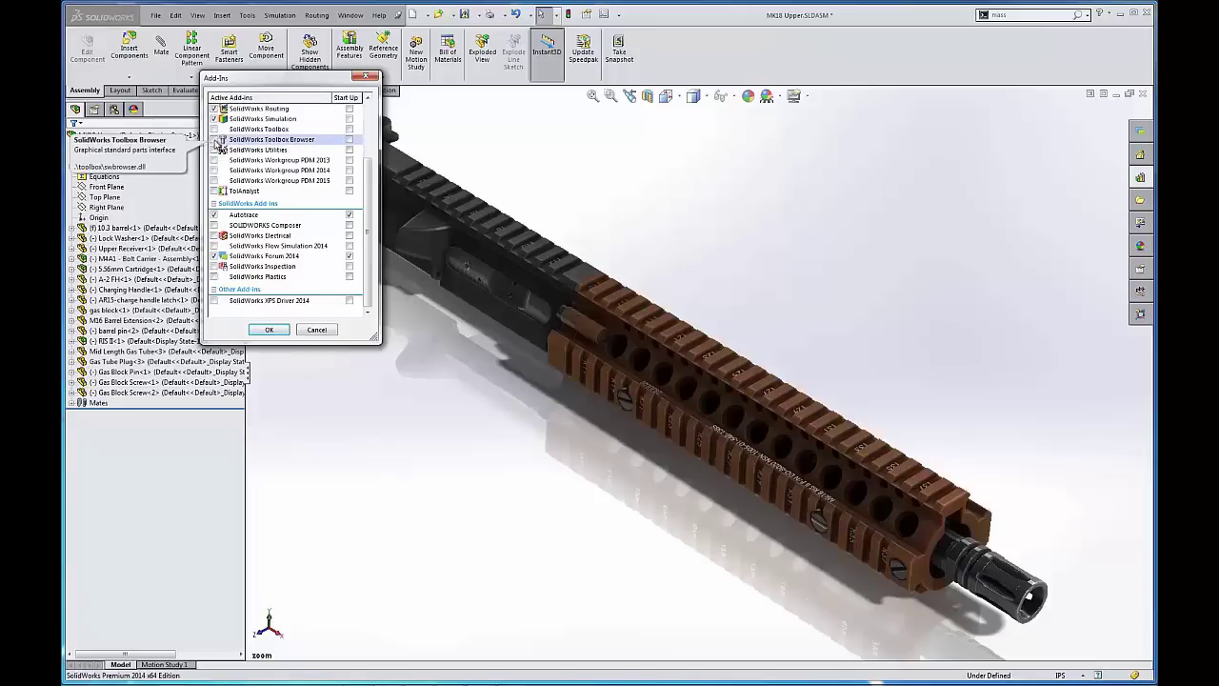
pyautogui.click(267, 330)
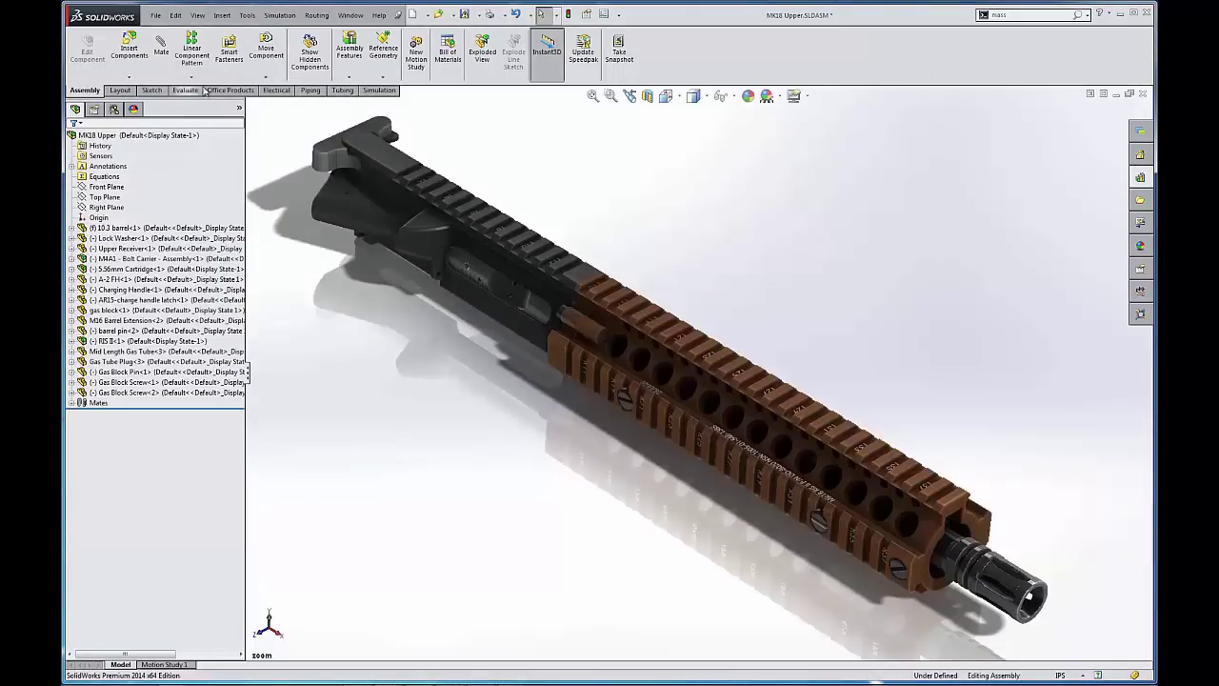
# Hide the Electrical tab from the CommandManager and return to the Assembly commands after viewing Layout
pyautogui.rightClick(318, 93)
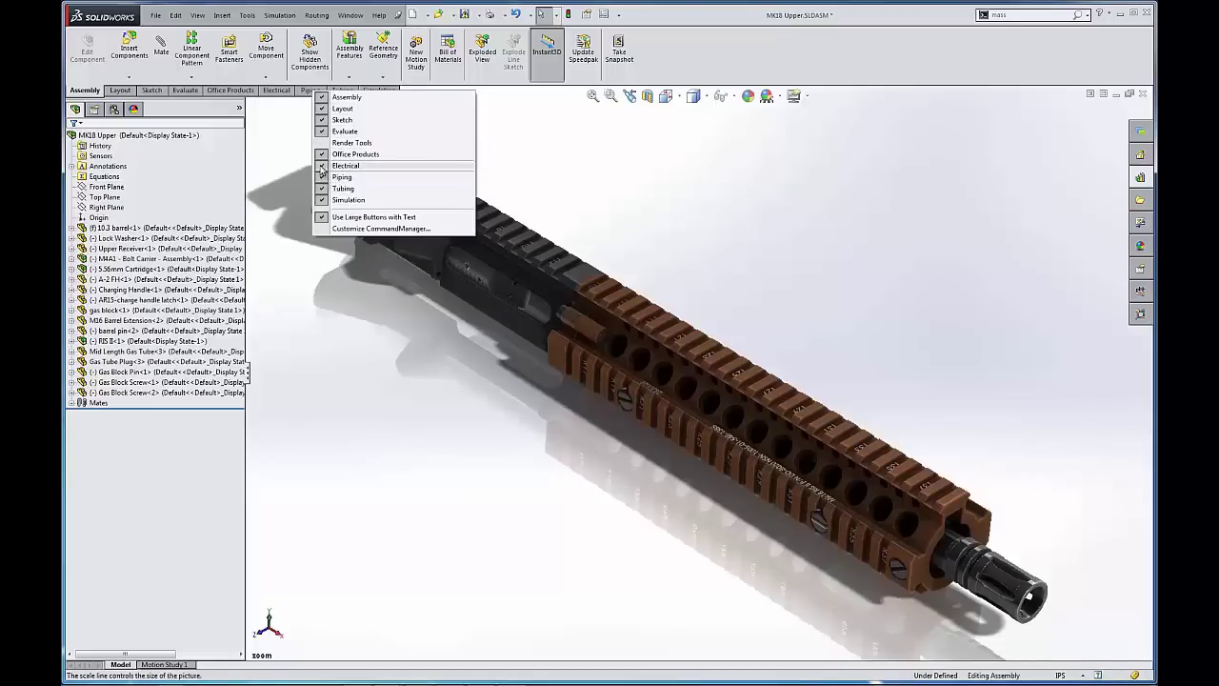
pyautogui.click(321, 168)
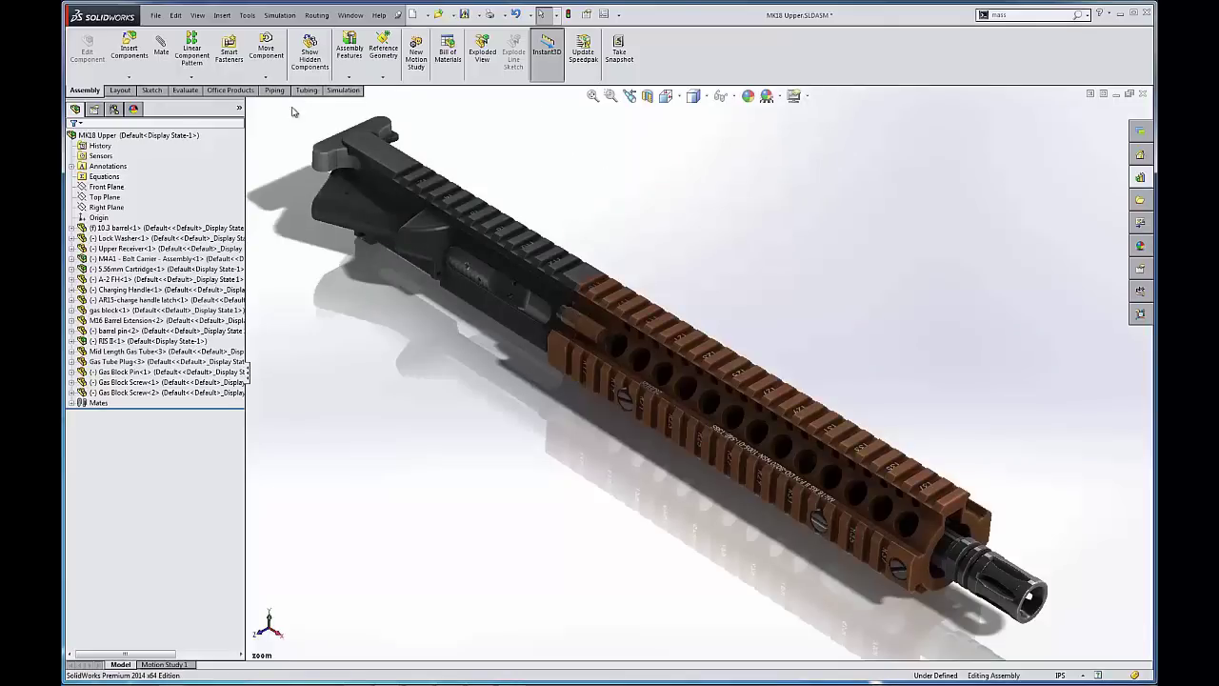
pyautogui.click(119, 91)
pyautogui.click(84, 91)
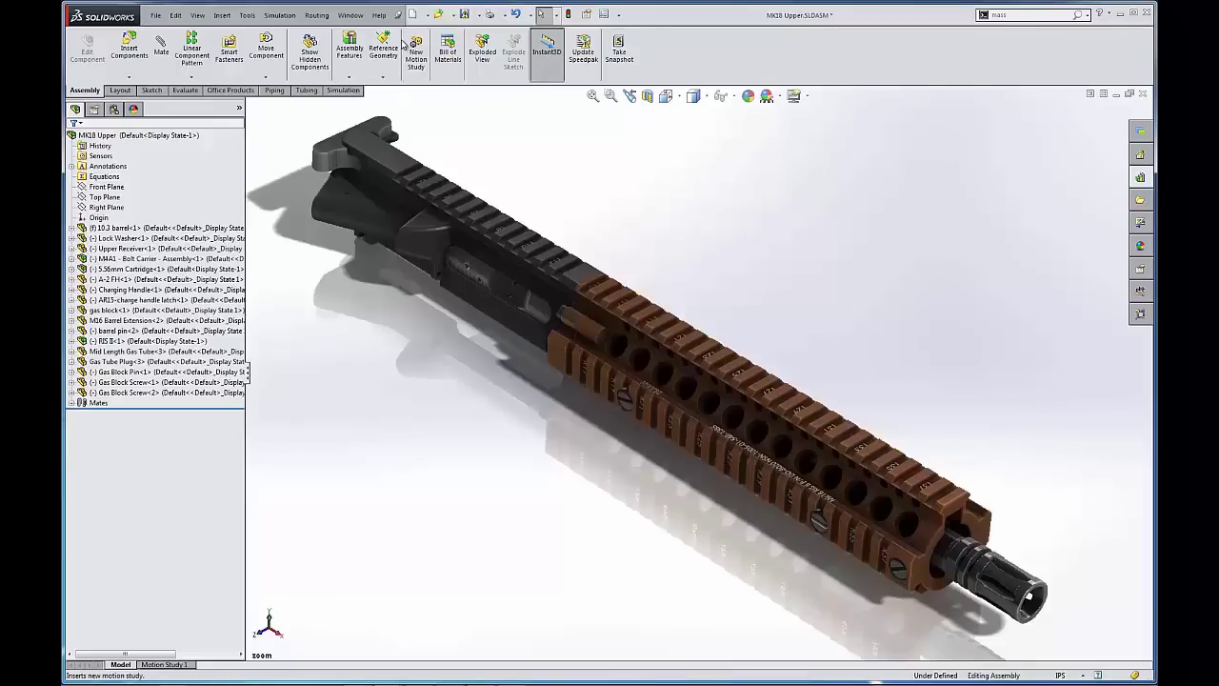
# Use the command search for "mass" to display the mass properties of the MK18 Upper assembly
pyautogui.click(1006, 14)
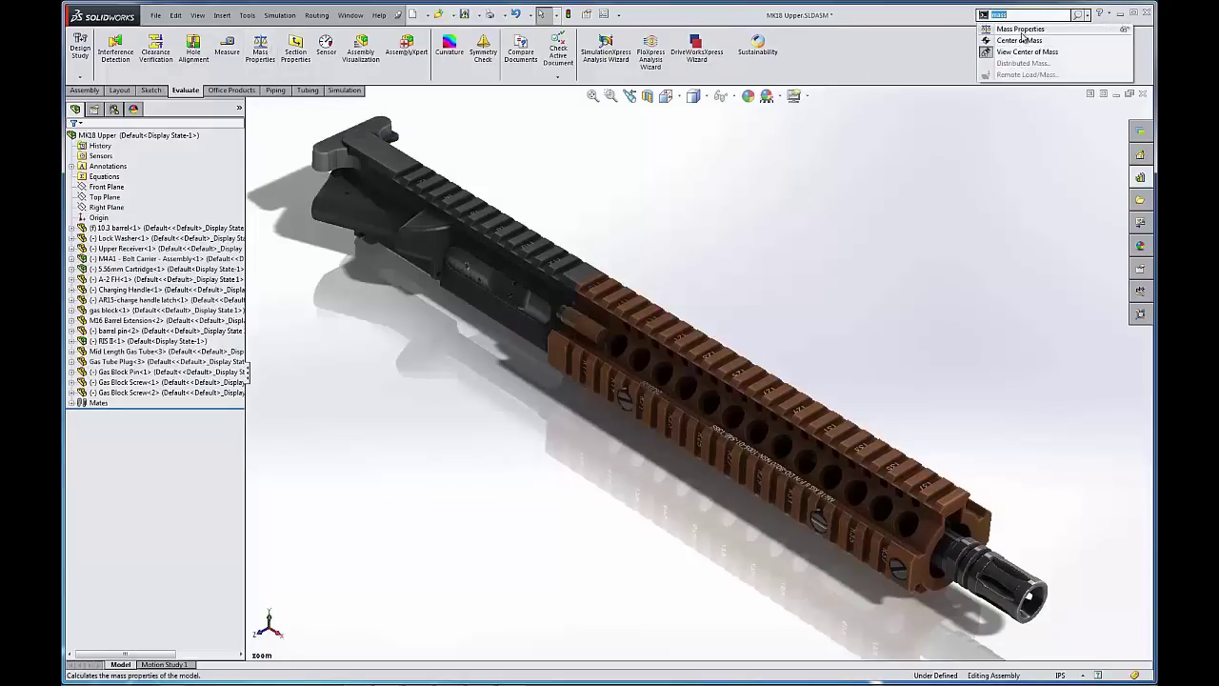
pyautogui.moveTo(898, 55); pyautogui.dragTo(869, 149)
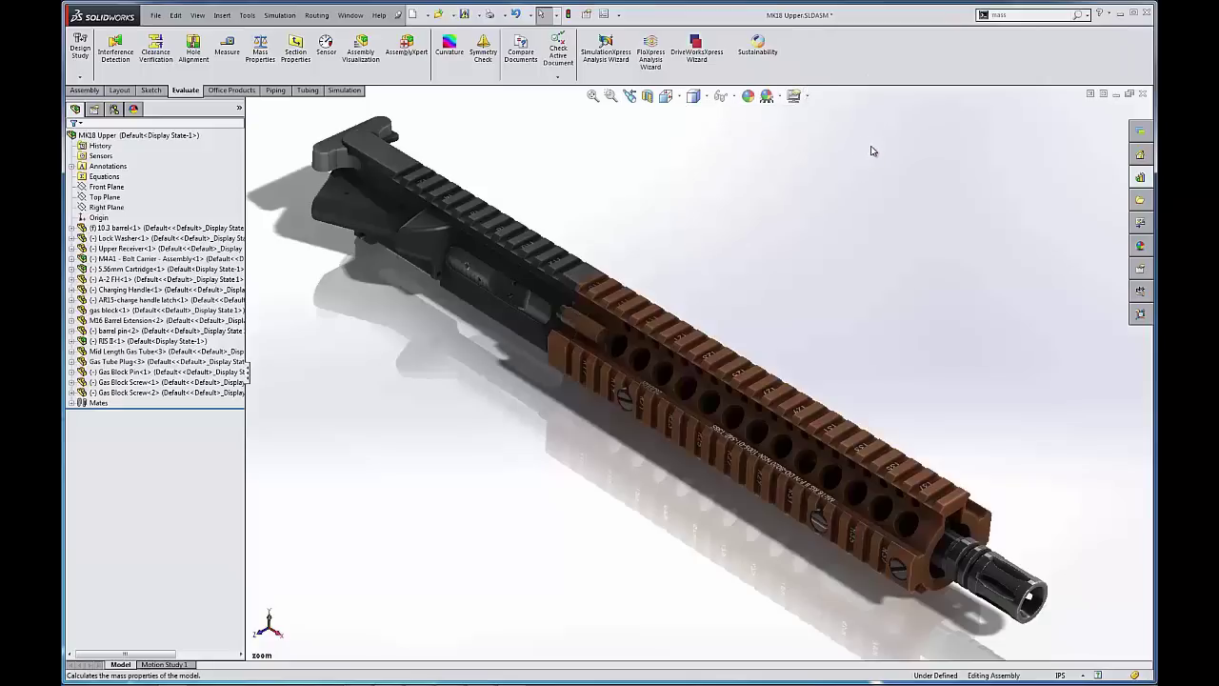
pyautogui.click(1029, 15)
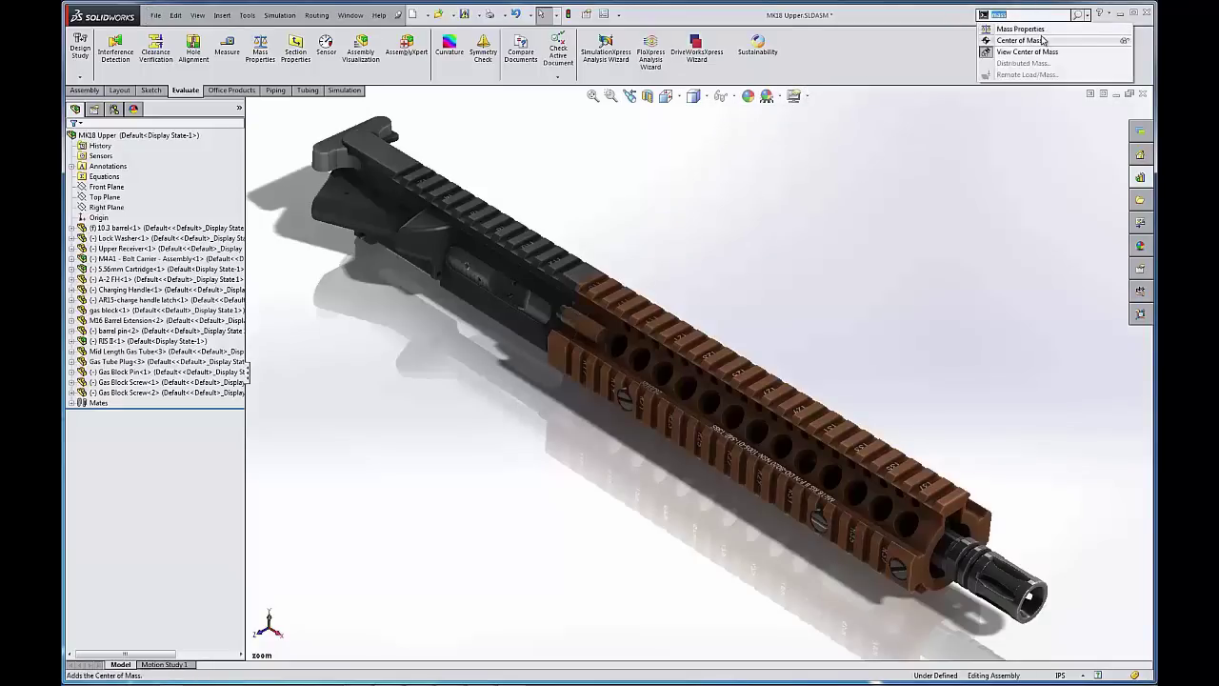
pyautogui.click(1043, 40)
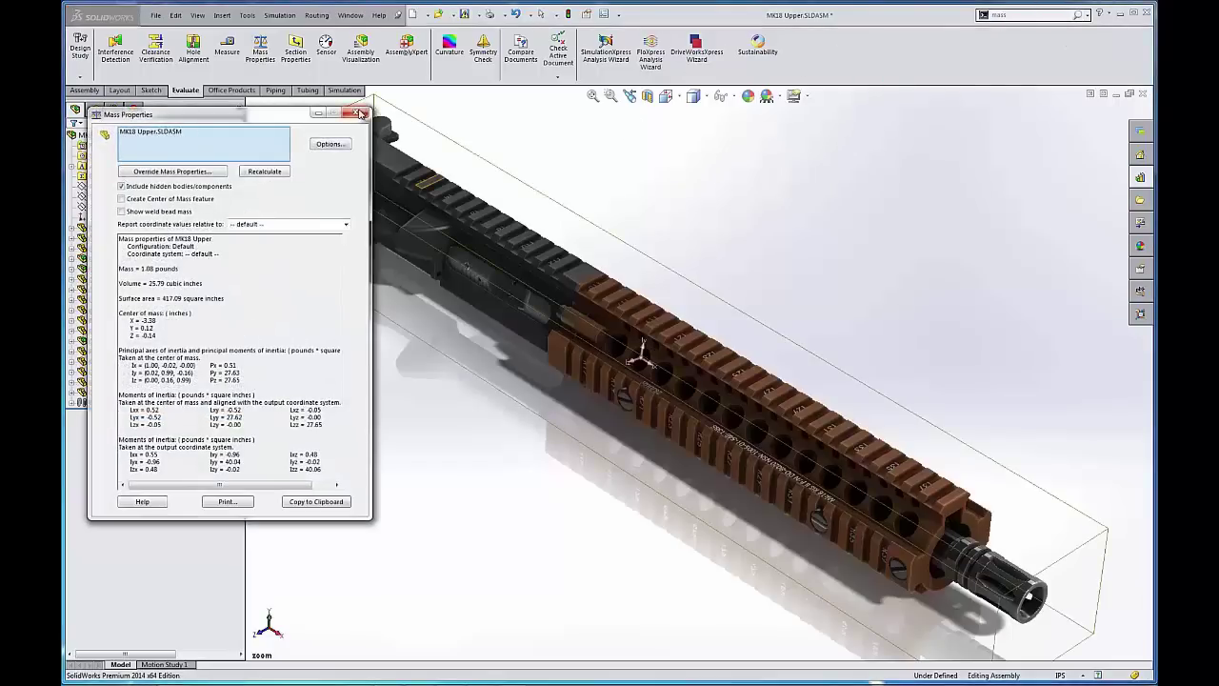
# Close the mass properties results and widen the feature tree so the component names are readable
pyautogui.click(355, 113)
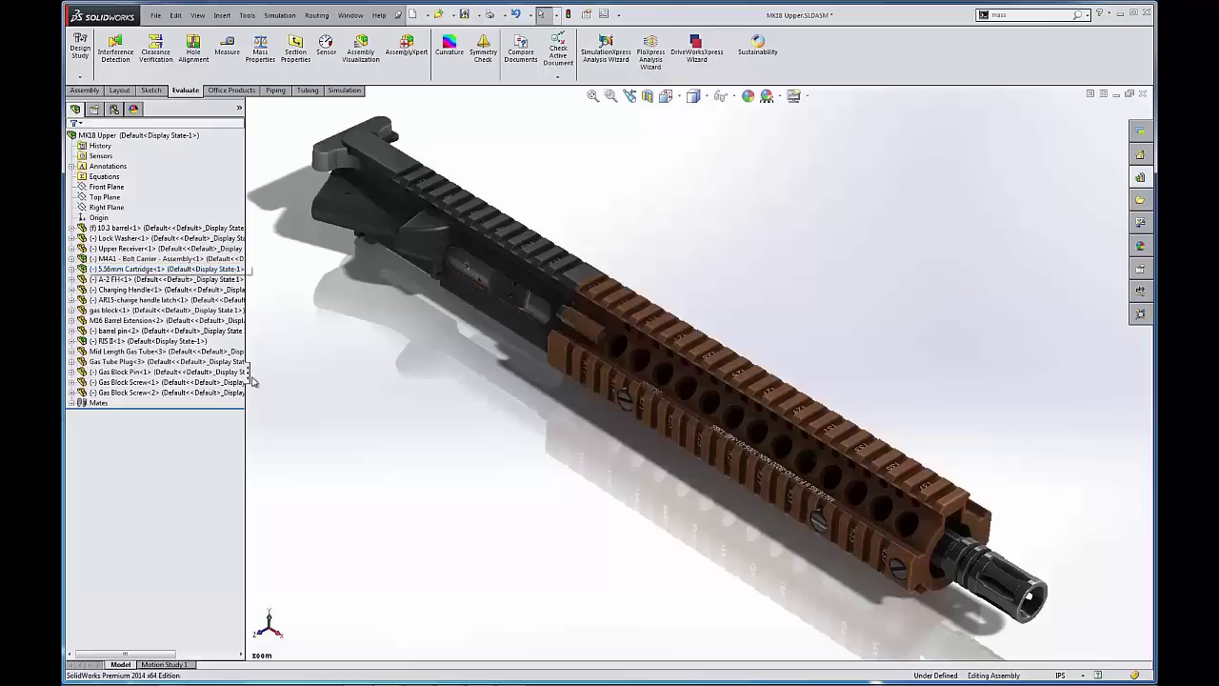
pyautogui.moveTo(248, 380); pyautogui.dragTo(298, 385)
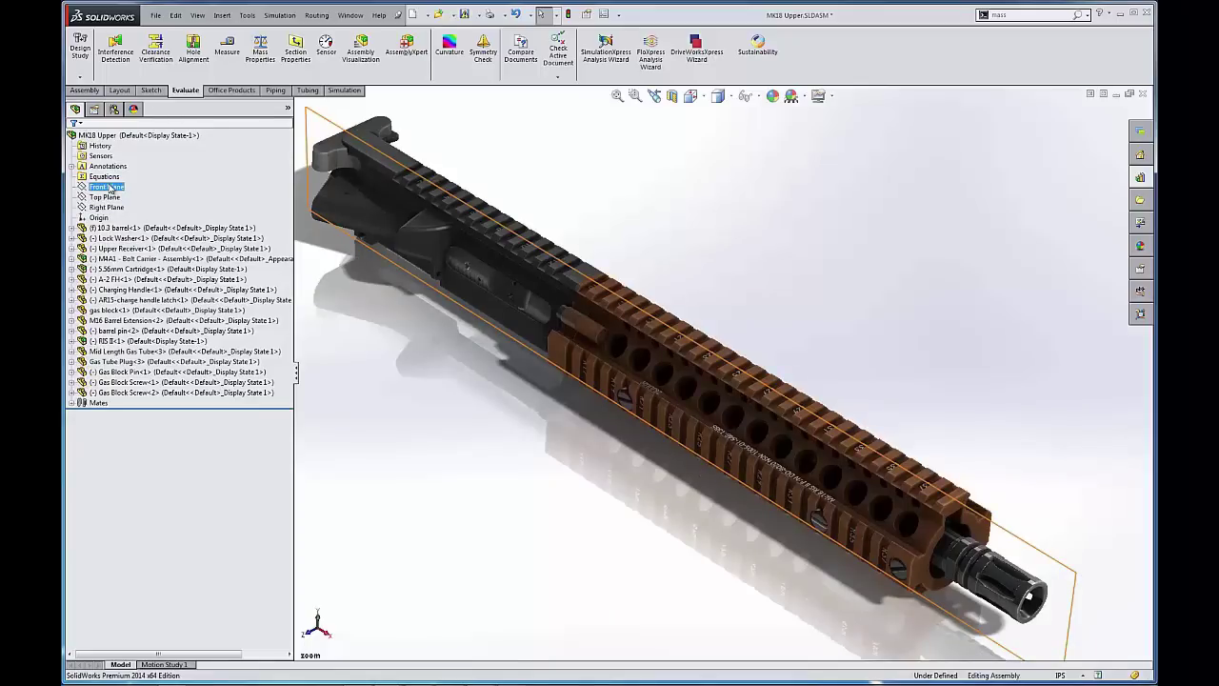
# Examine the MK18 Upper feature tree, covering its top-level assembly, default planes and listed components
pyautogui.press('Down')
pyautogui.press('Down')
pyautogui.press('Down')
pyautogui.press('Down')
pyautogui.press('Down')
pyautogui.press('Down')
pyautogui.press('Down')
pyautogui.press('Down')
pyautogui.press('Down')
pyautogui.press('Down')
pyautogui.press('Down')
pyautogui.press('Down')
pyautogui.press('Down')
pyautogui.press('Down')
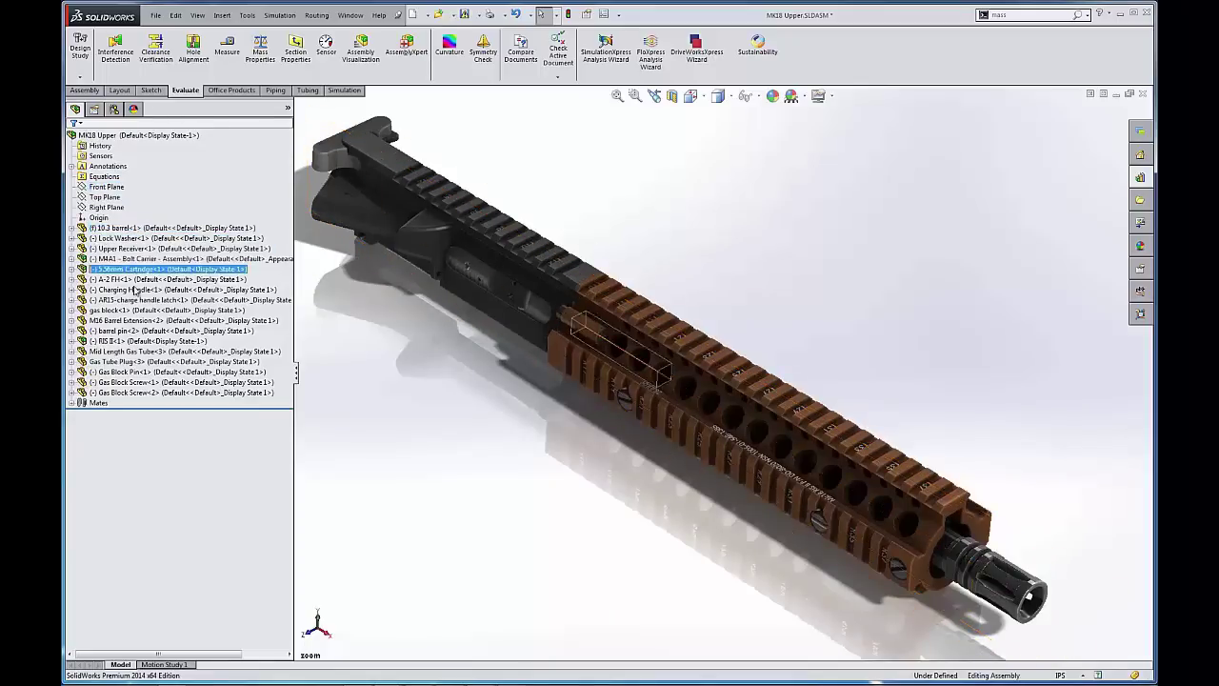
pyautogui.click(131, 239)
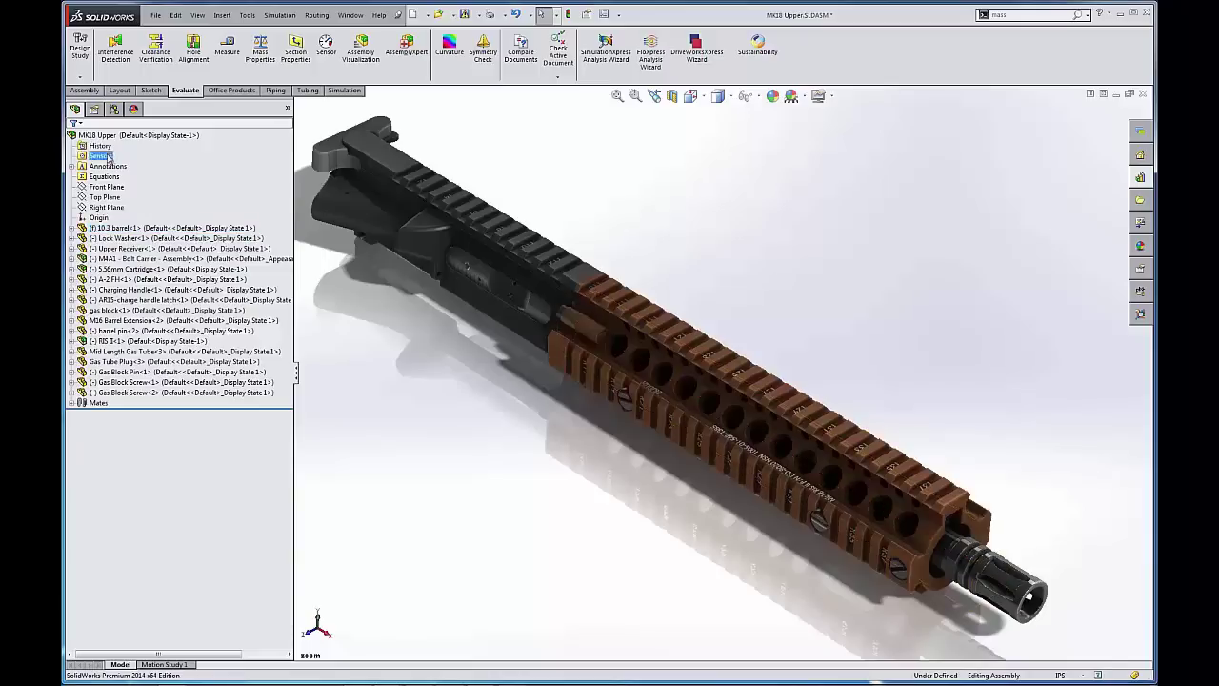
pyautogui.click(73, 136)
pyautogui.press('Escape')
pyautogui.click(72, 136)
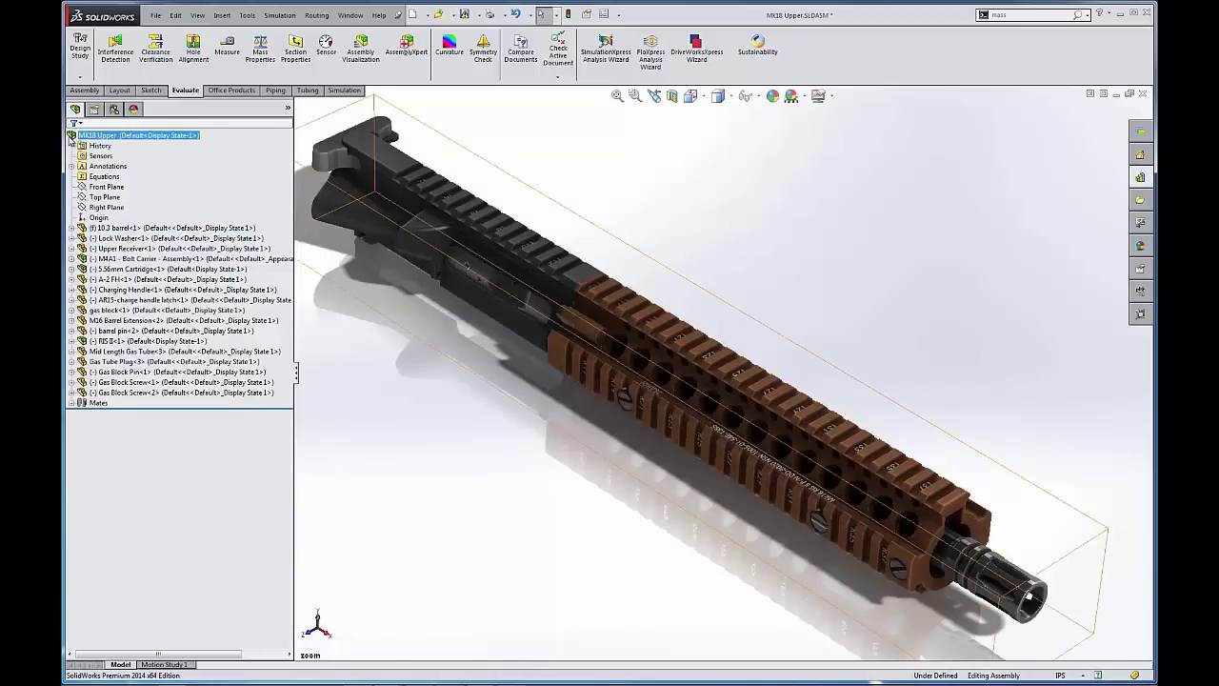
pyautogui.press('Escape')
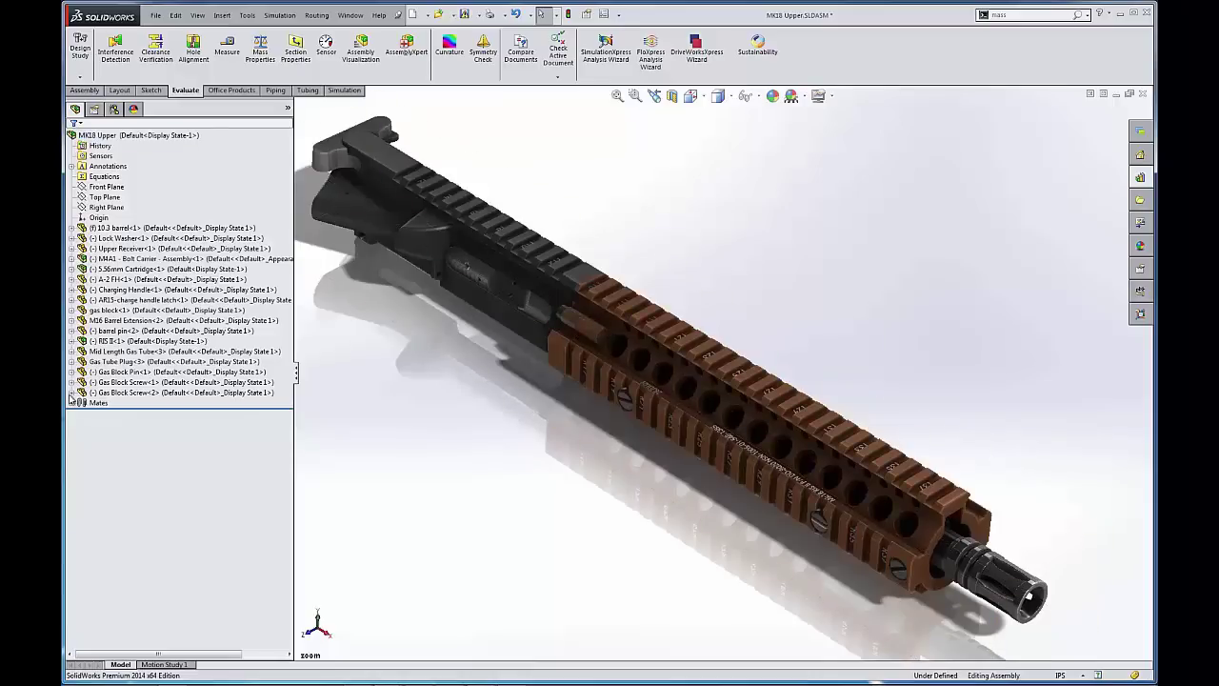
# Expand the Mates folder to review the assembly's mates and collapse it again
pyautogui.click(100, 403)
pyautogui.click(71, 402)
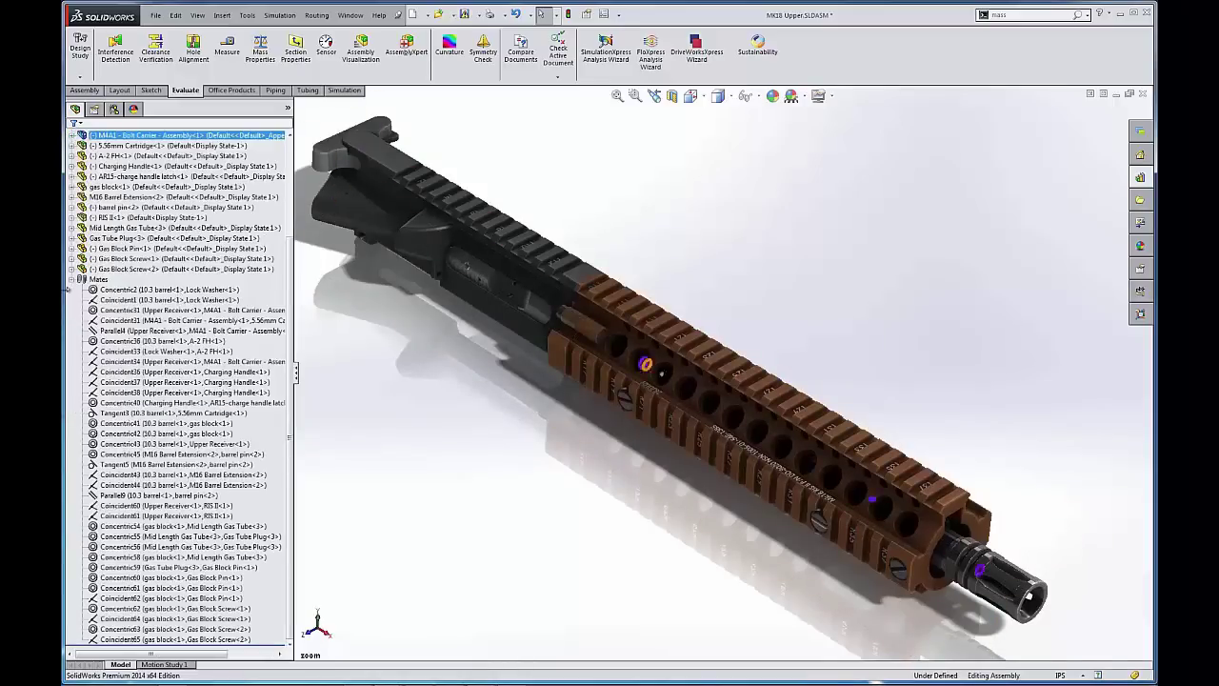
pyautogui.click(71, 279)
# Open the 10.3 barrel component as its own part, review its feature history and return to the MK18 Upper assembly
pyautogui.keyDown('ctrl'); pyautogui.click(108, 228); pyautogui.keyUp('ctrl')
pyautogui.rightClick(108, 230)
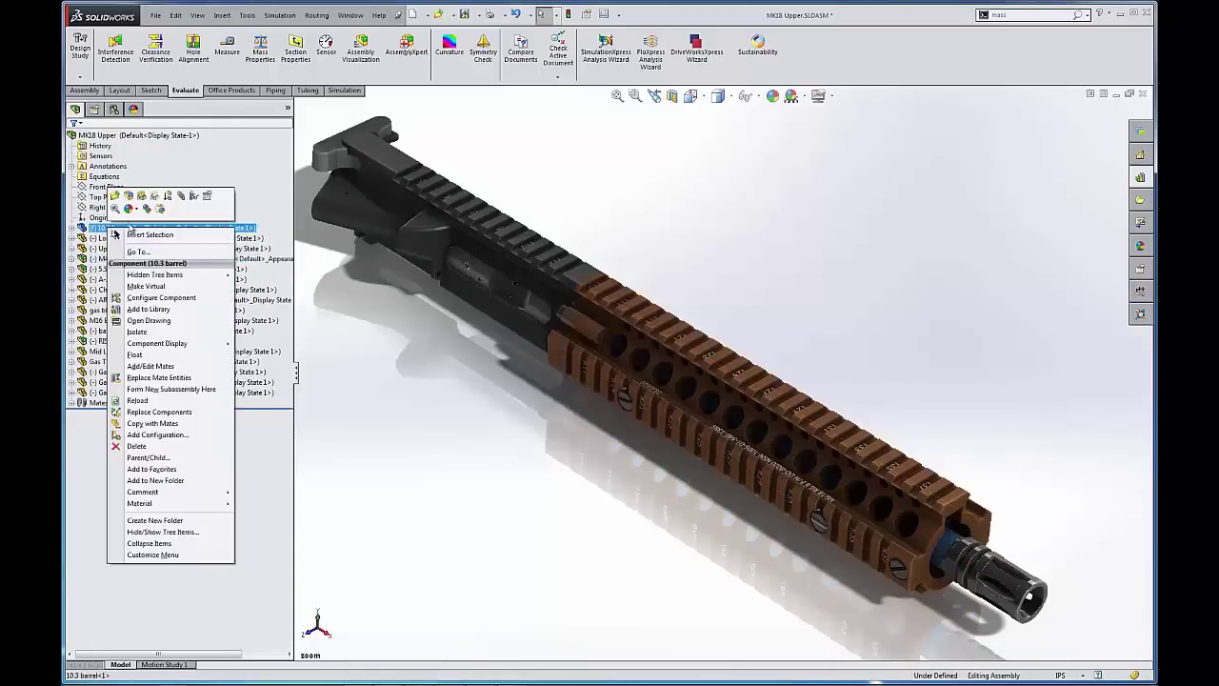
pyautogui.click(160, 200)
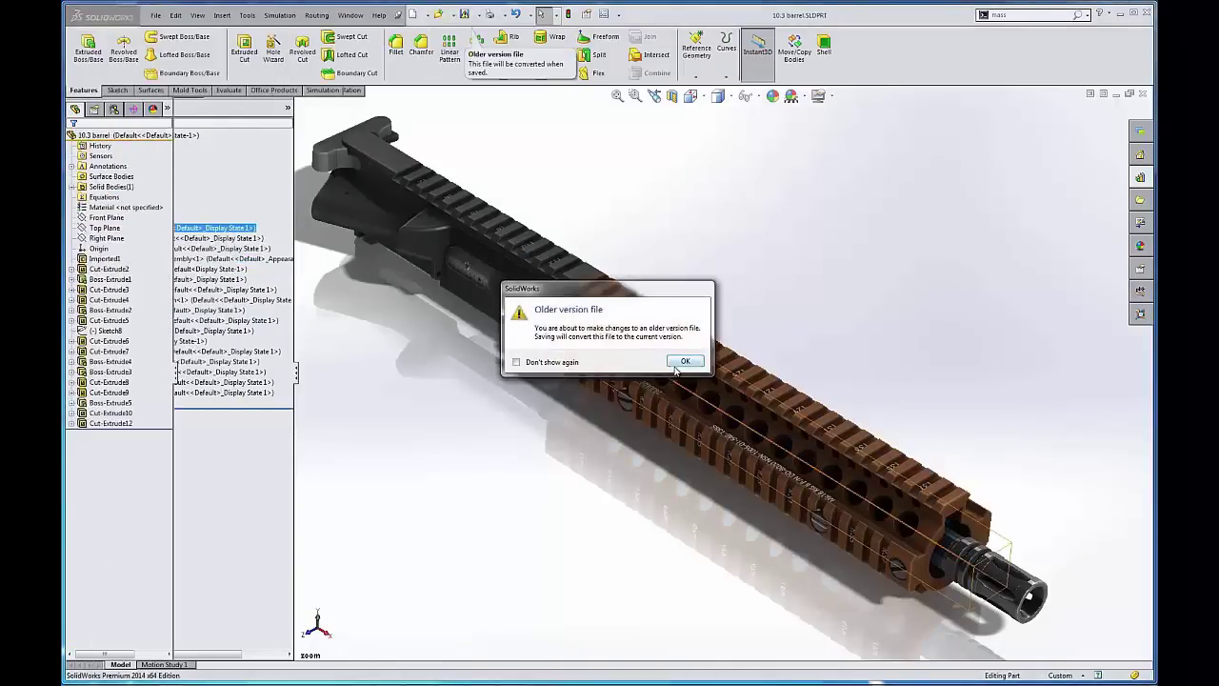
pyautogui.click(682, 360)
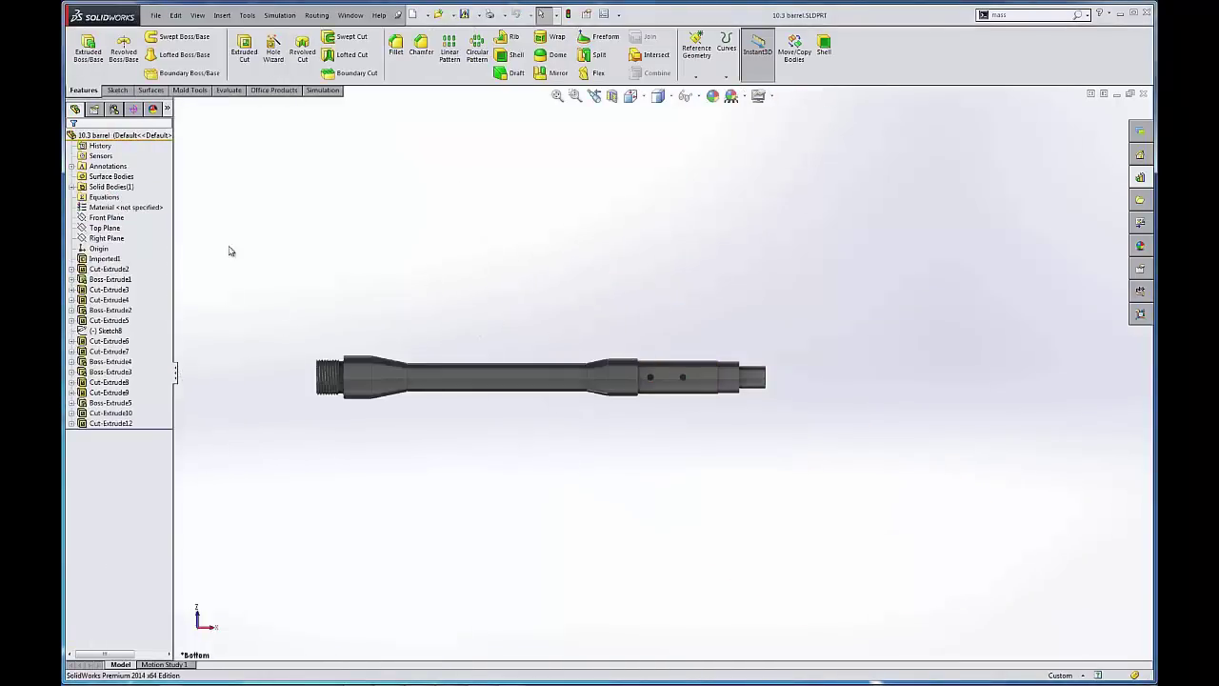
pyautogui.click(110, 271)
pyautogui.press('Escape')
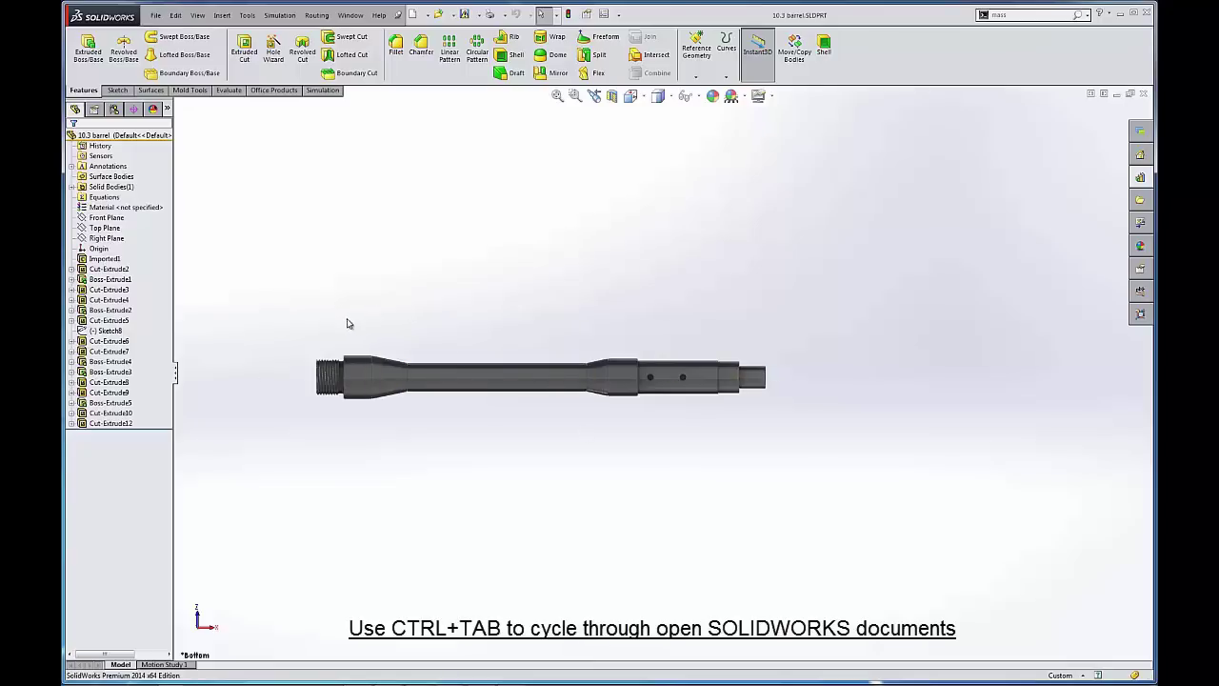
pyautogui.hotkey('ctrl', 'Tab')
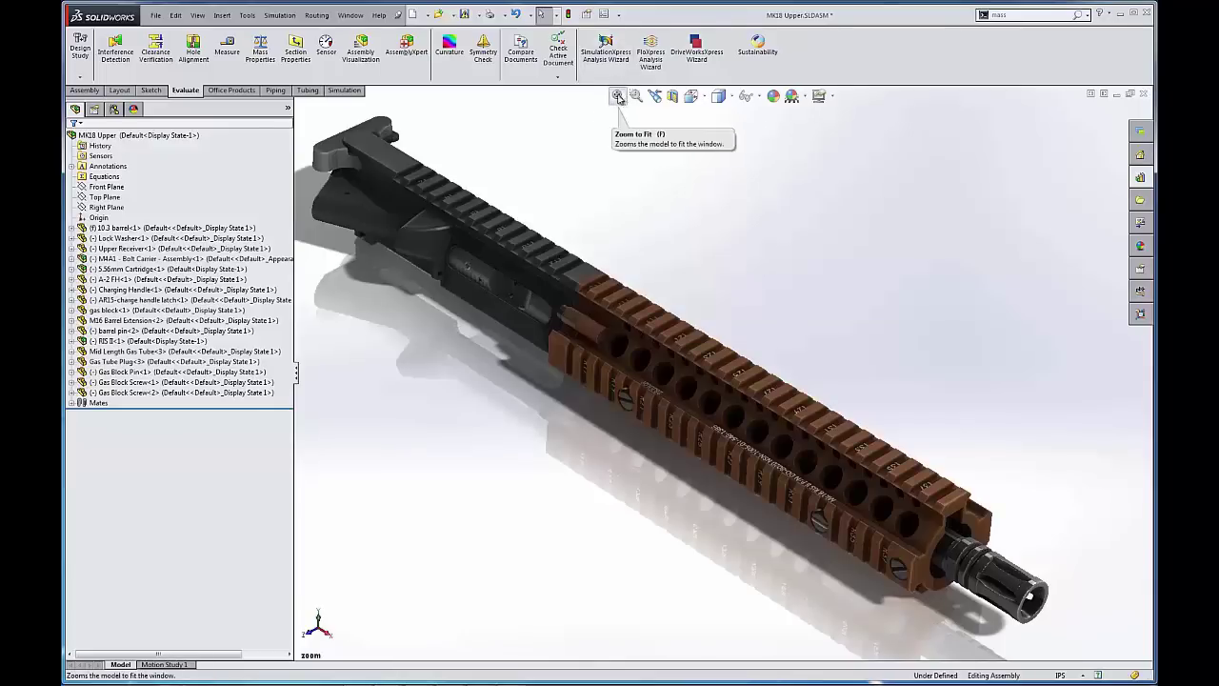
# Fit the assembly in the window, magnify the charging handle and upper receiver area, and restore the earlier view
pyautogui.click(620, 97)
pyautogui.moveTo(505, 181); pyautogui.dragTo(702, 353)
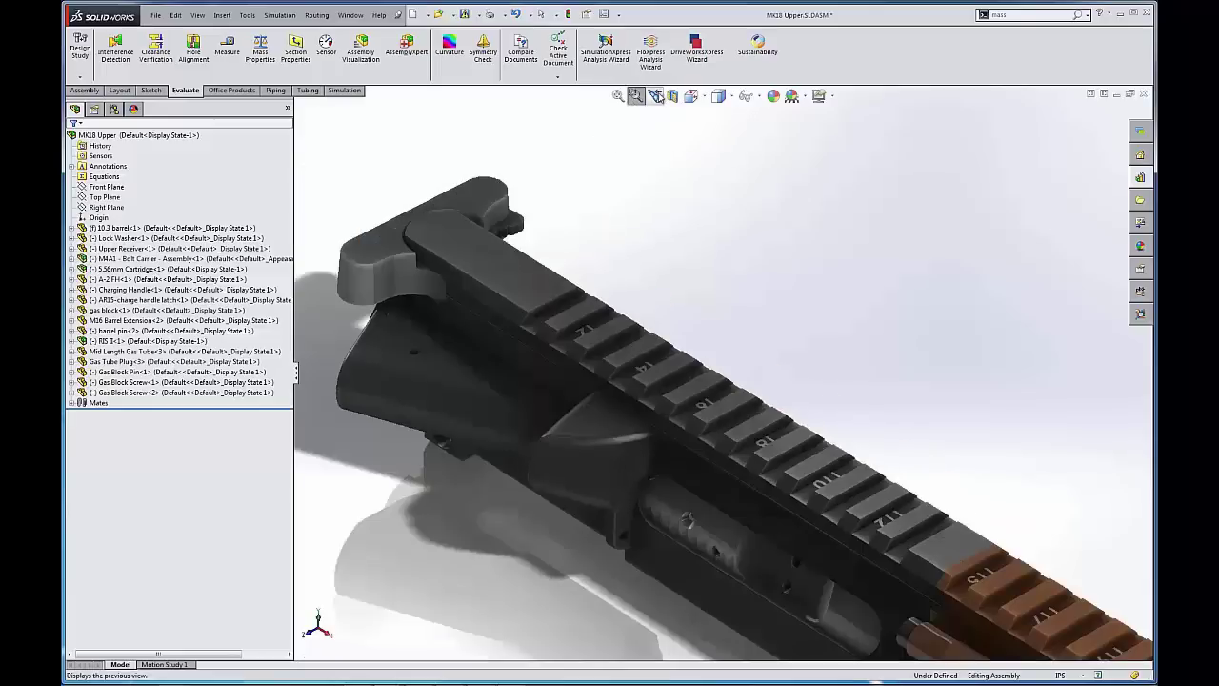
pyautogui.click(655, 97)
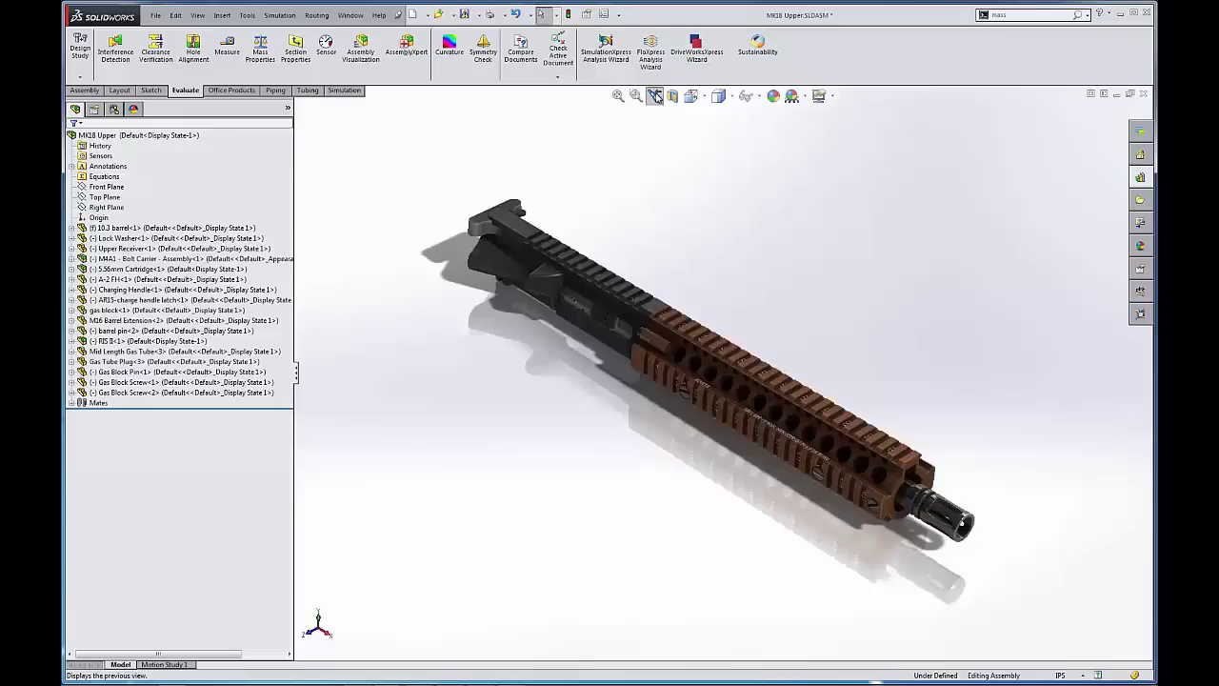
pyautogui.click(655, 97)
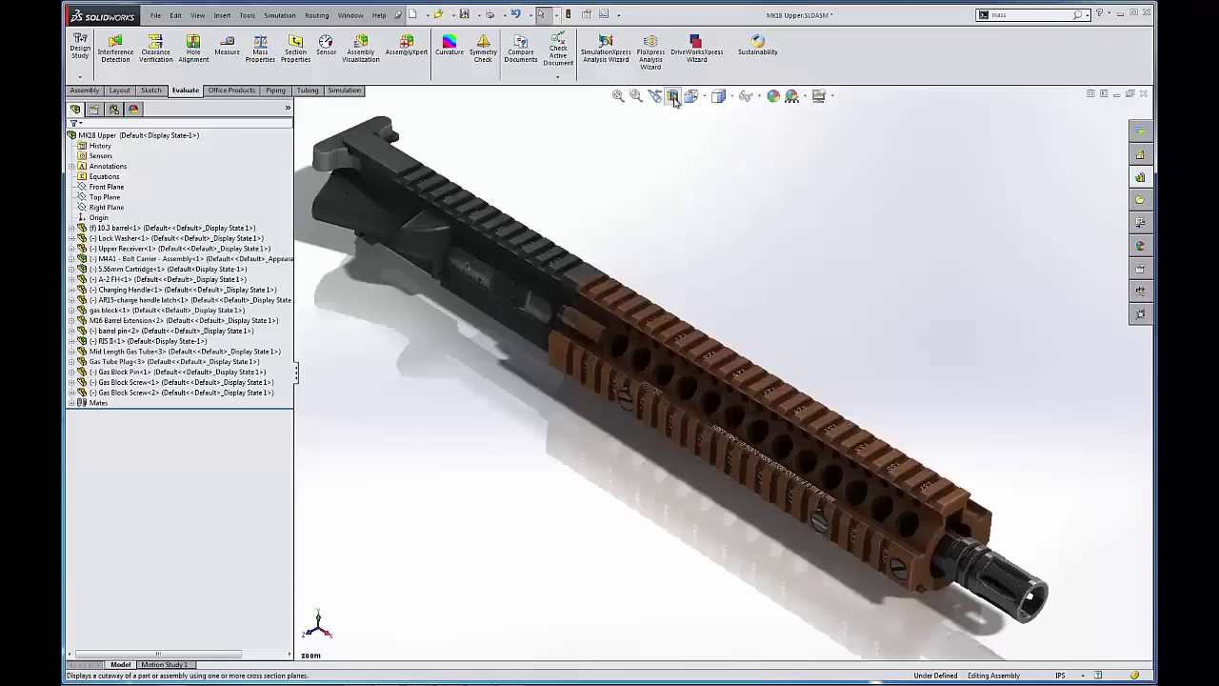
# Display a section view of the assembly on the Front Plane with a 0.00 in offset and turn it off
pyautogui.click(672, 96)
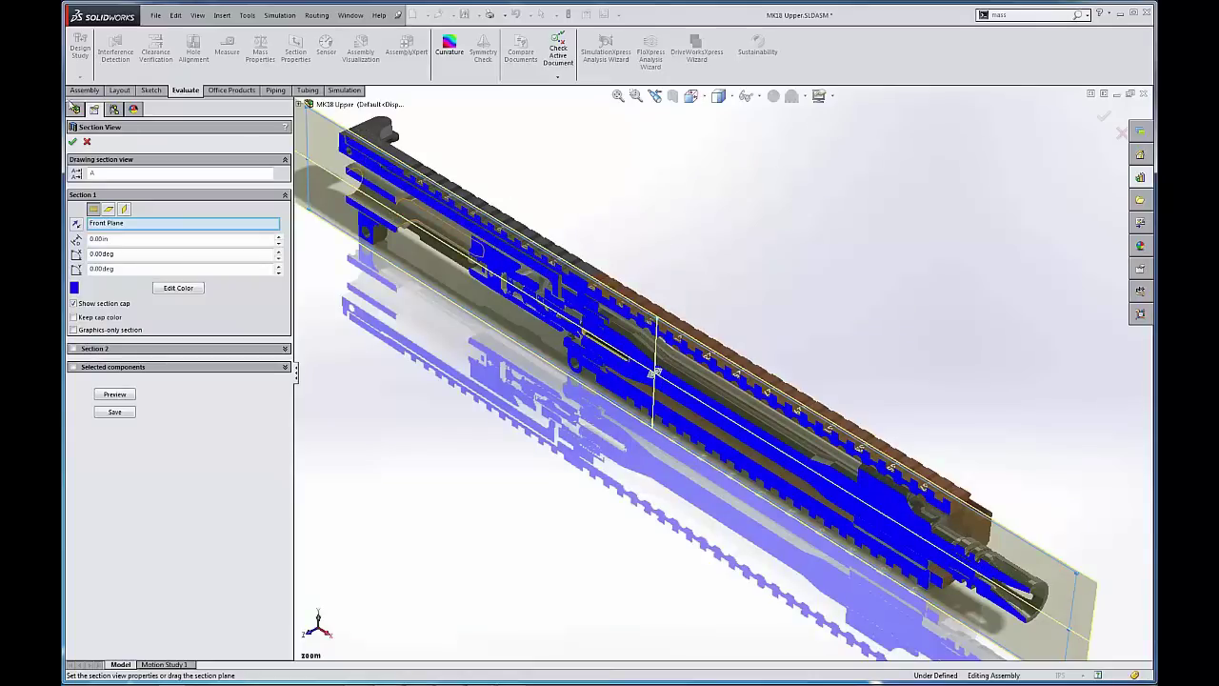
pyautogui.click(73, 142)
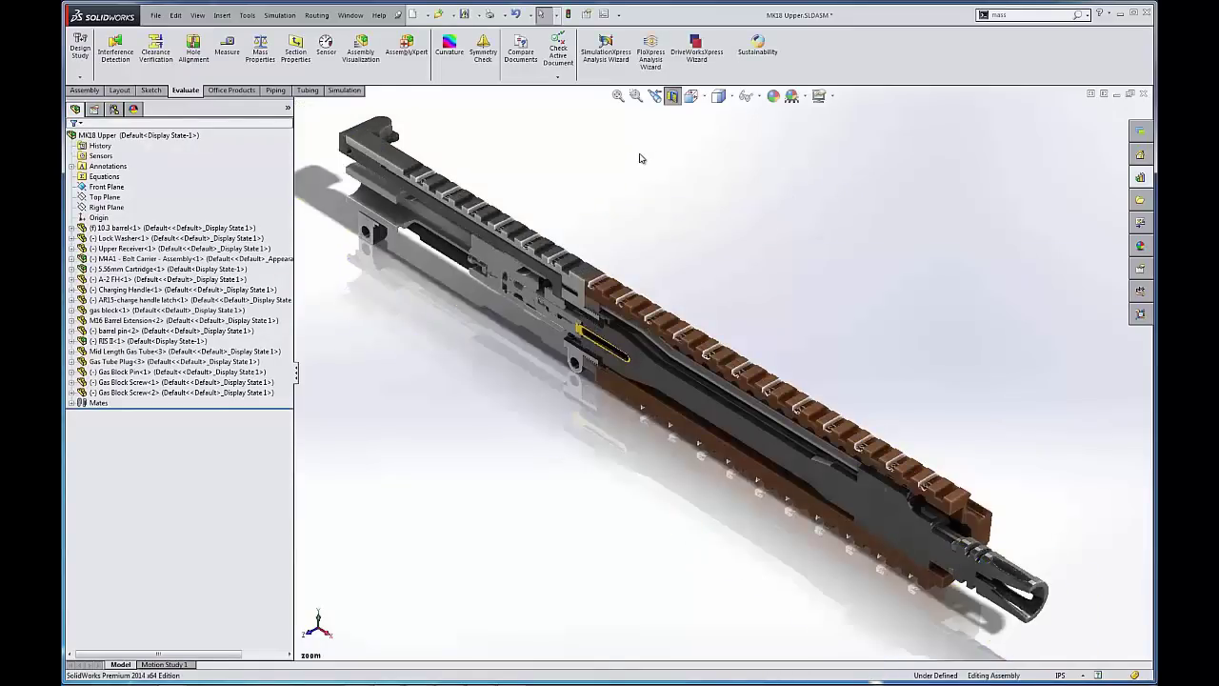
pyautogui.click(673, 97)
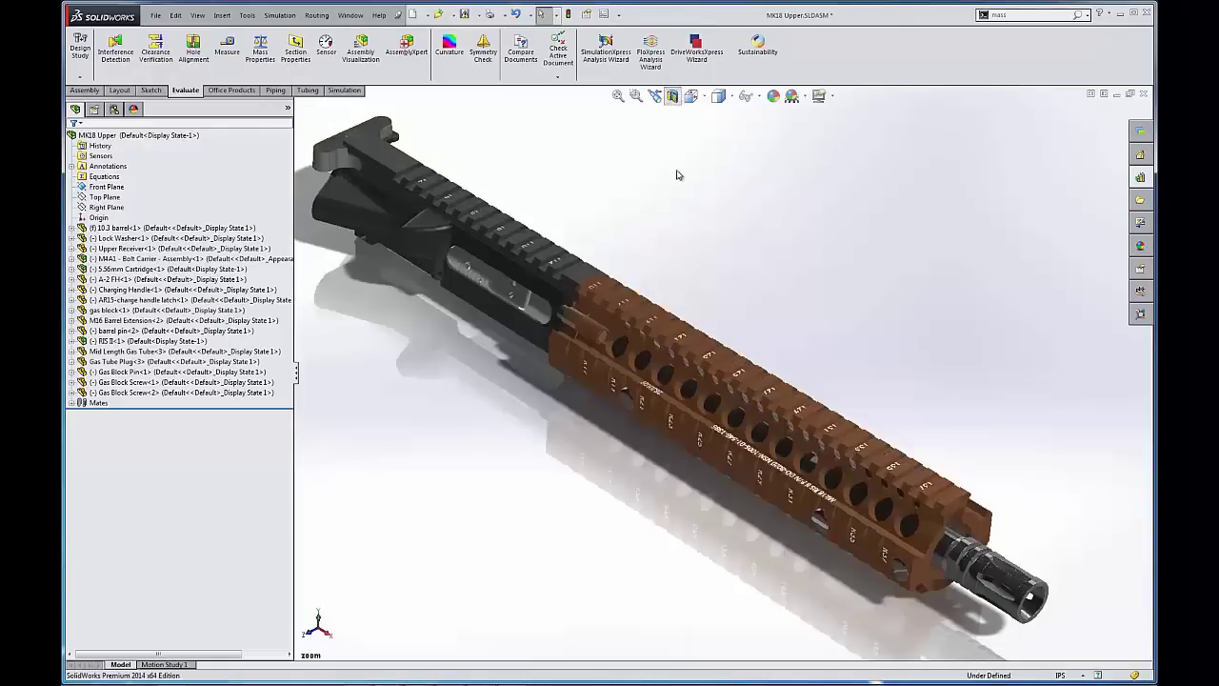
# Show the assembly in the Four View layout, return to a single viewport and restore the earlier zoomed orientation
pyautogui.press('f')
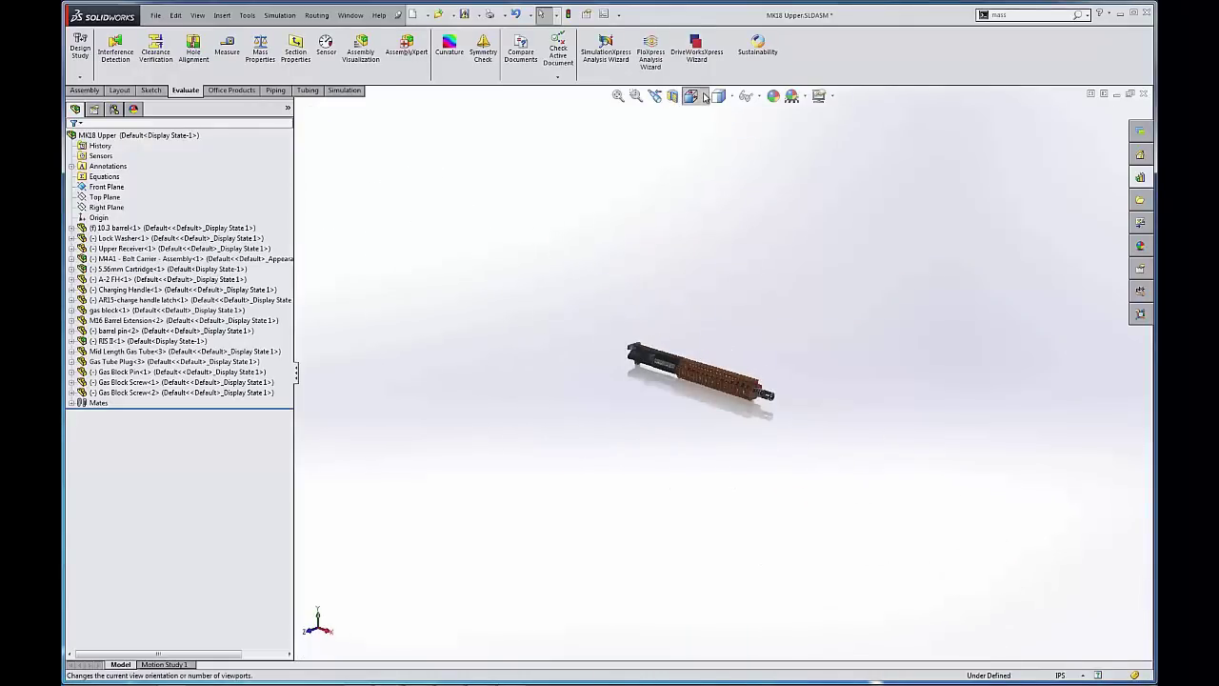
pyautogui.click(704, 96)
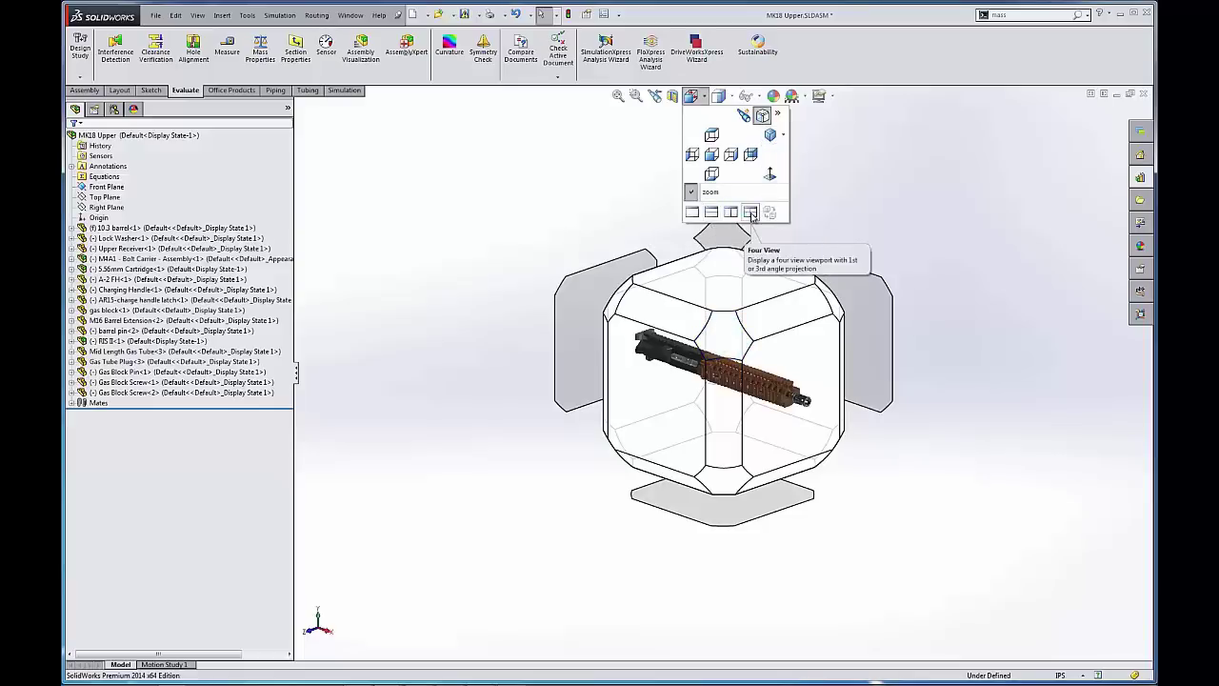
pyautogui.click(752, 212)
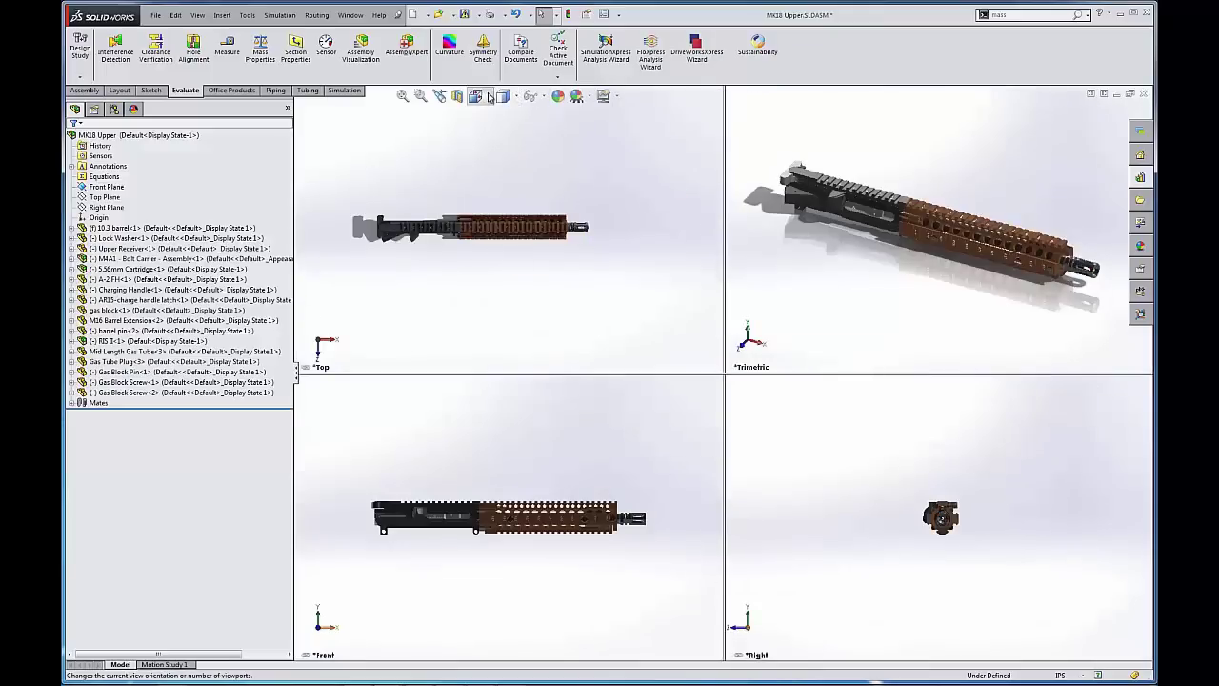
pyautogui.click(489, 97)
pyautogui.click(479, 216)
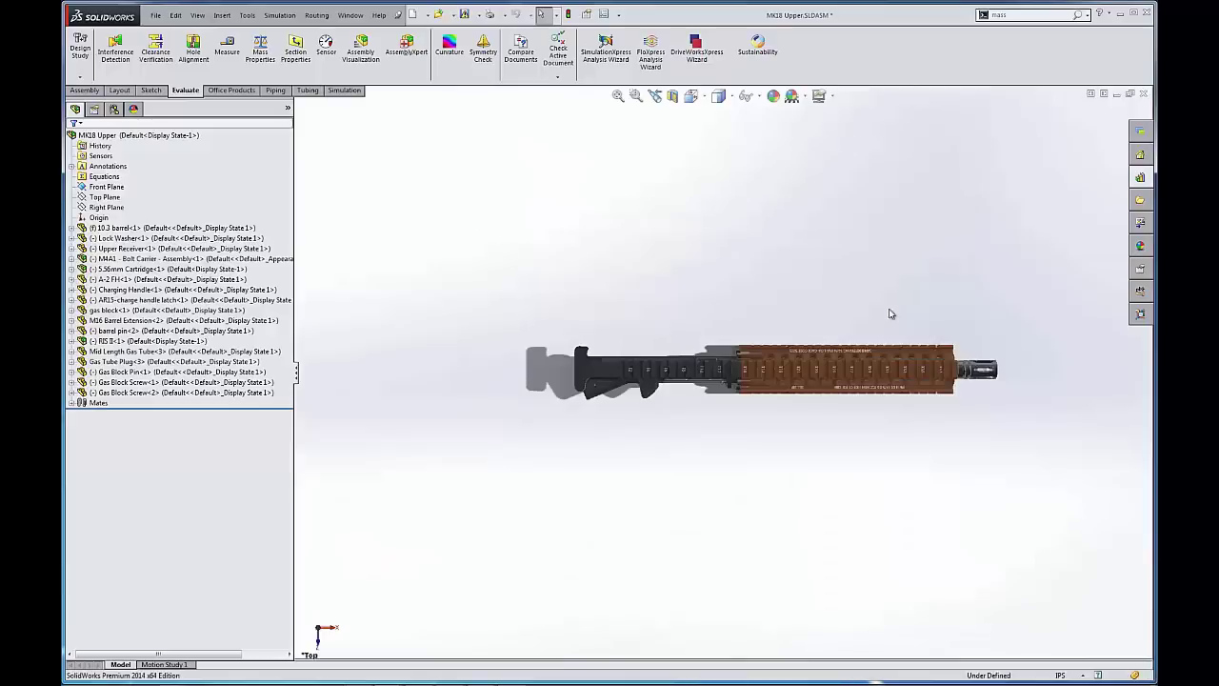
pyautogui.click(657, 98)
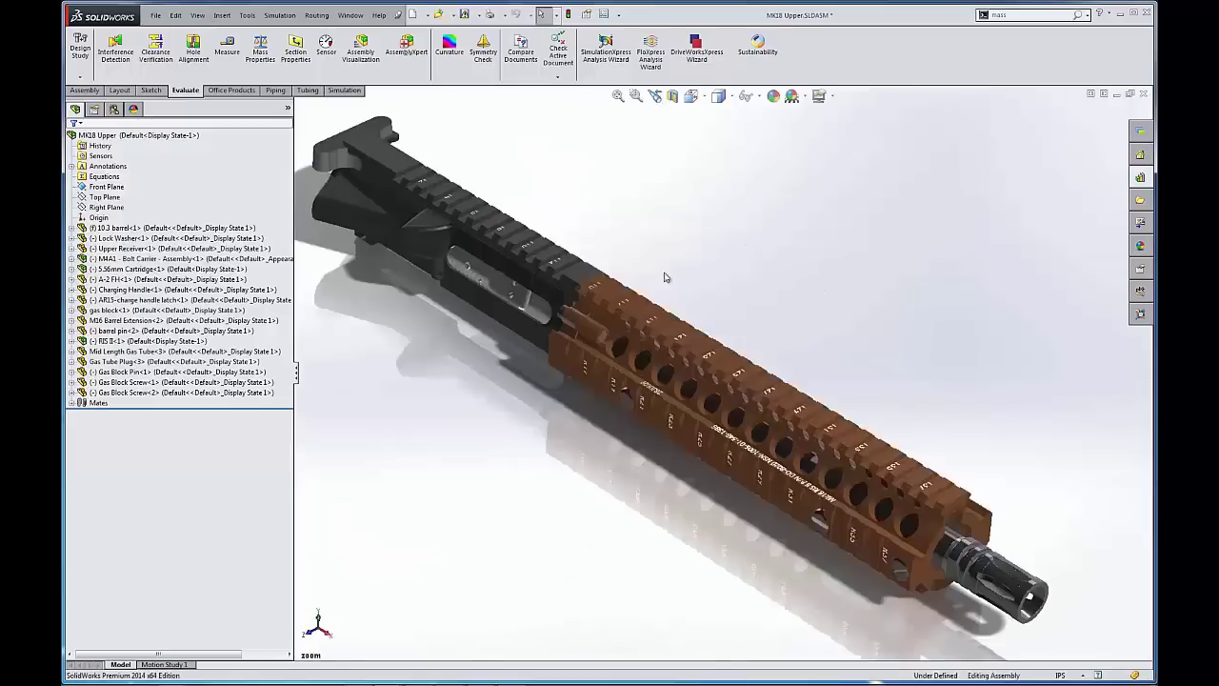
# Compare the assembly in the Wireframe, Hidden Lines Visible and Hidden Lines Removed display styles
pyautogui.click(734, 98)
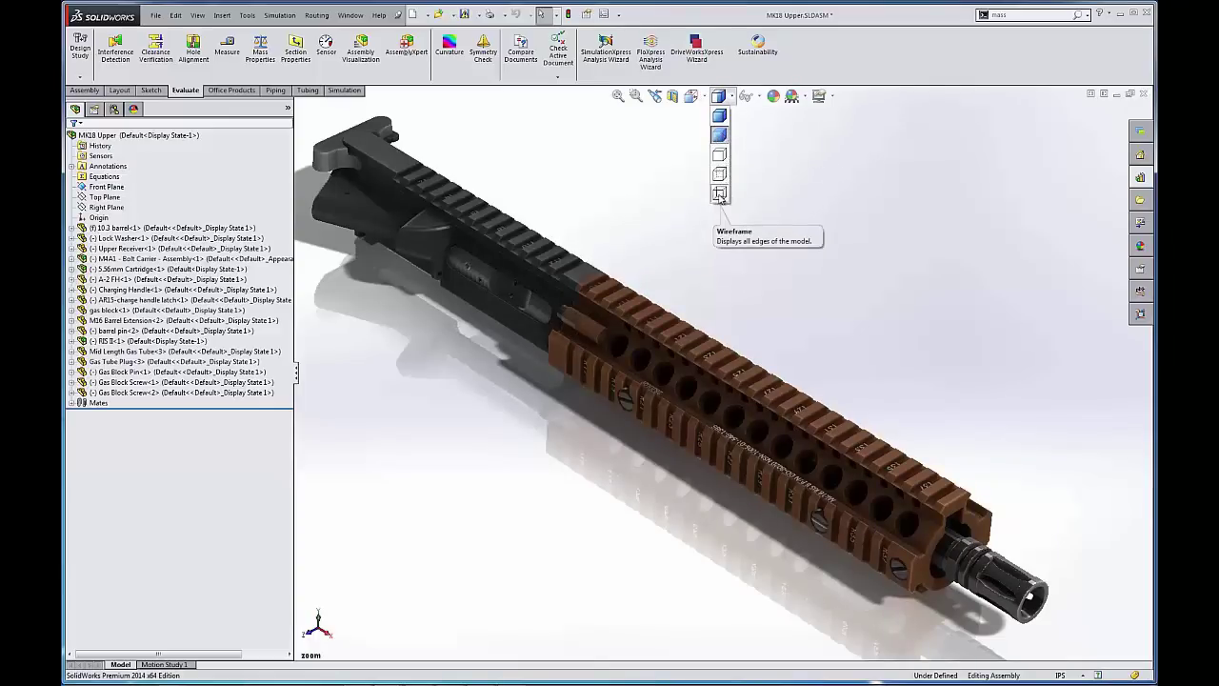
pyautogui.click(719, 193)
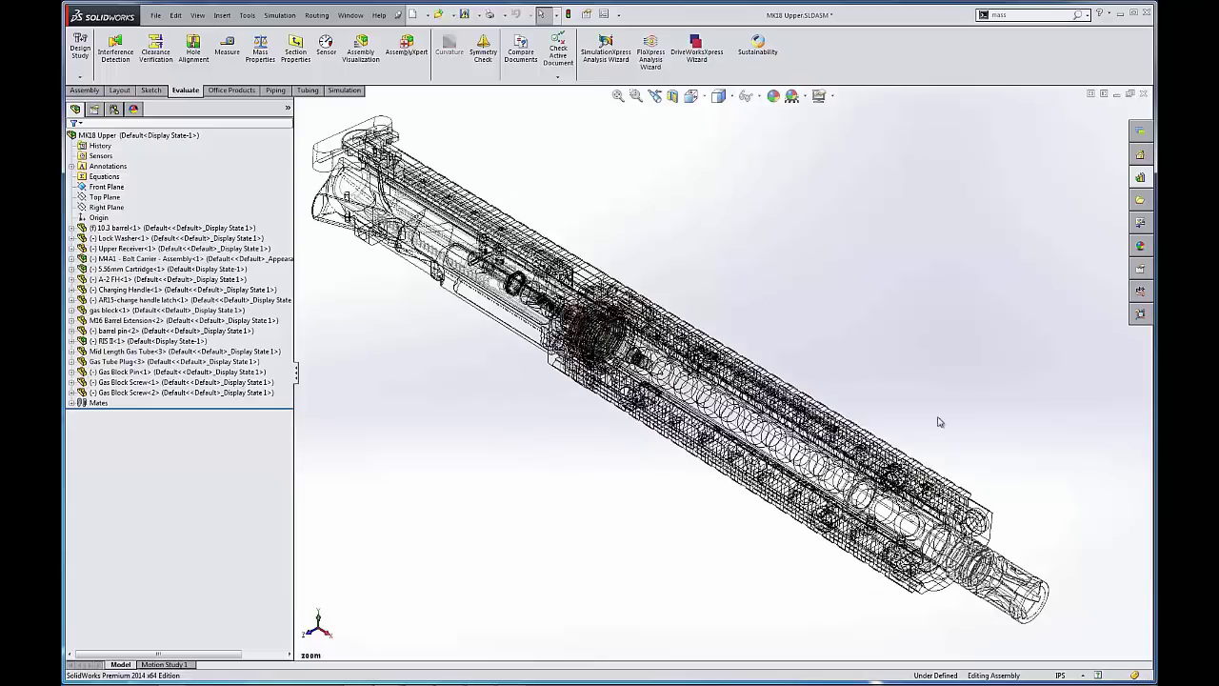
pyautogui.click(704, 96)
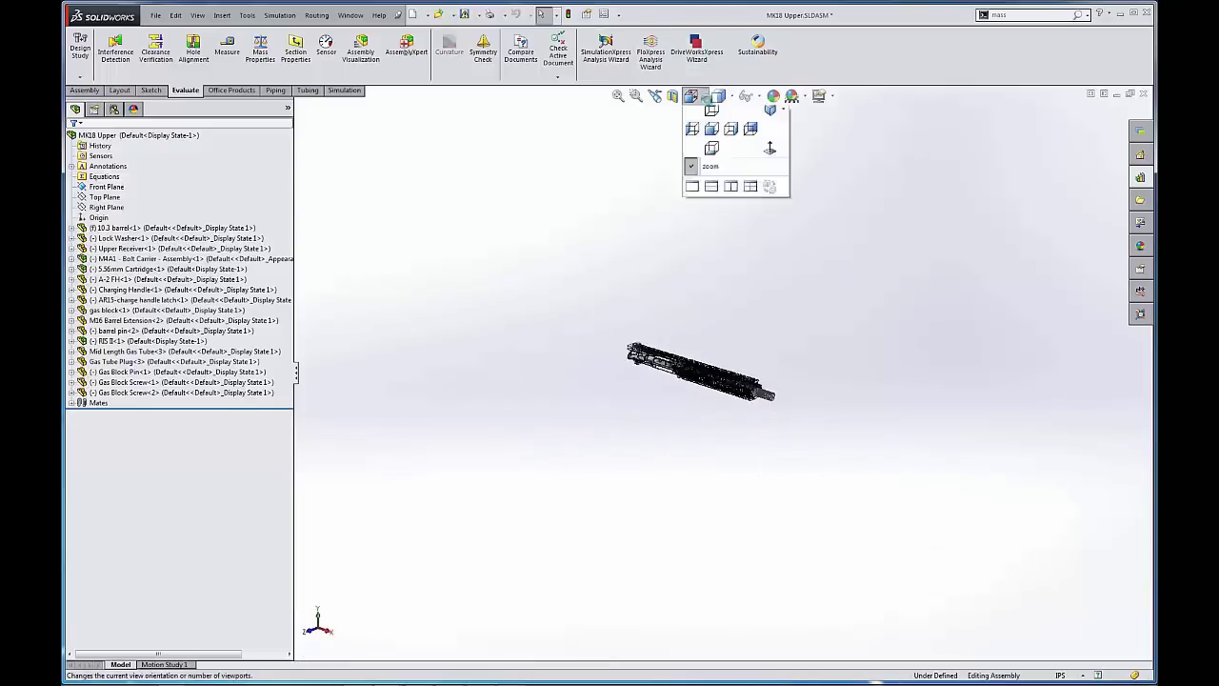
pyautogui.click(726, 183)
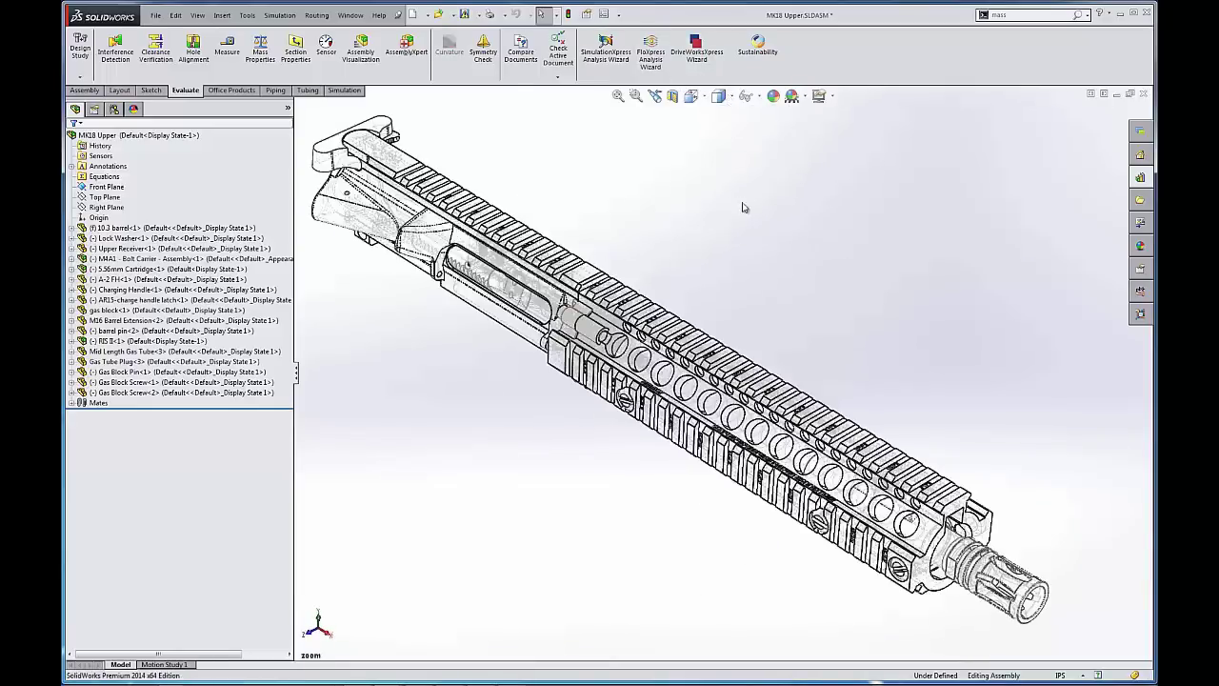
pyautogui.click(719, 96)
pyautogui.click(722, 160)
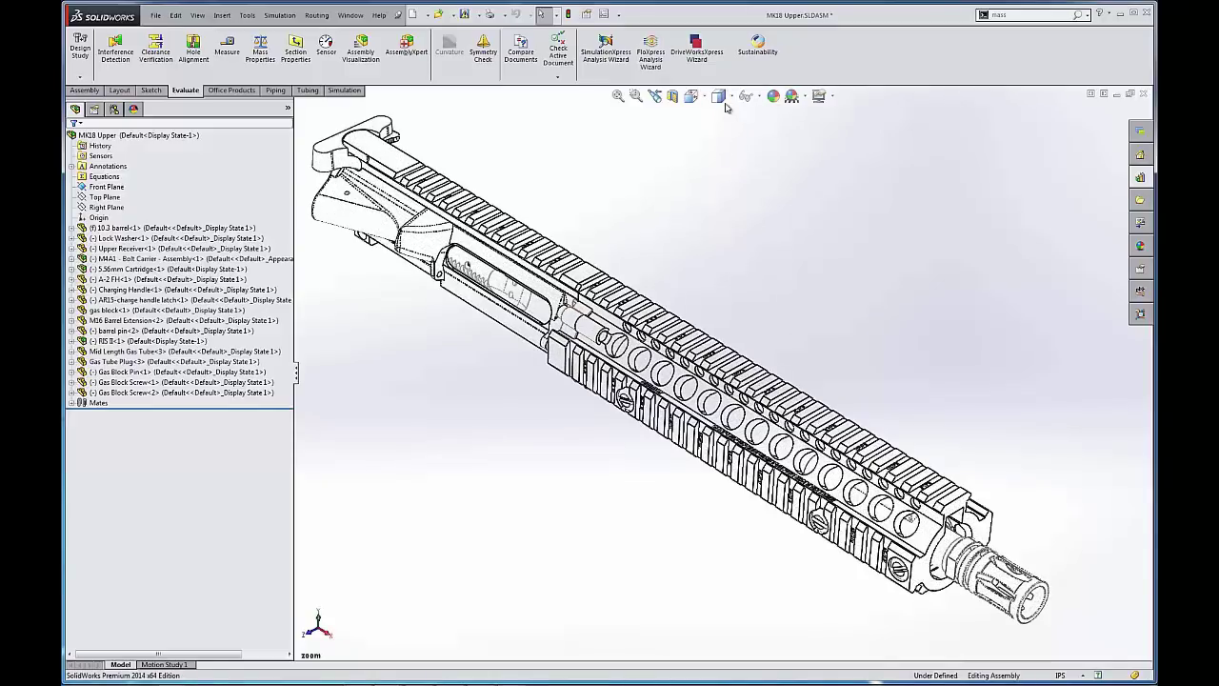
# Compare the Shaded and Shaded With Edges display styles and leave the assembly displayed as Shaded
pyautogui.click(719, 96)
pyautogui.click(720, 137)
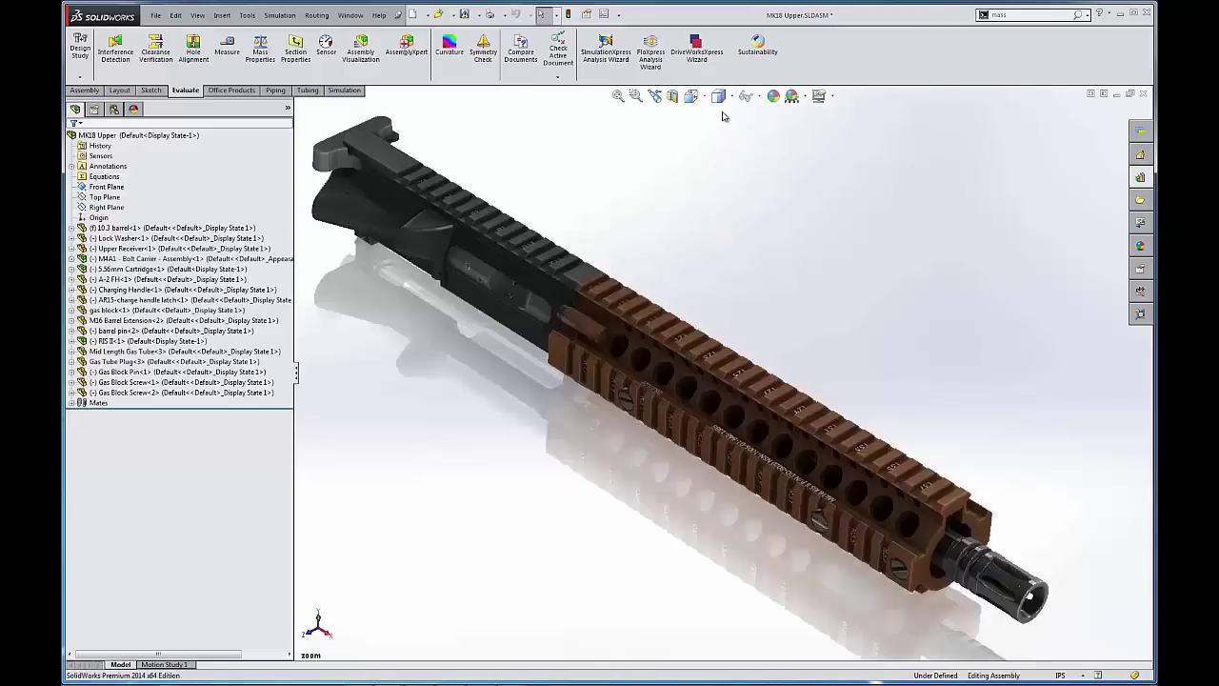
pyautogui.click(719, 96)
pyautogui.click(724, 116)
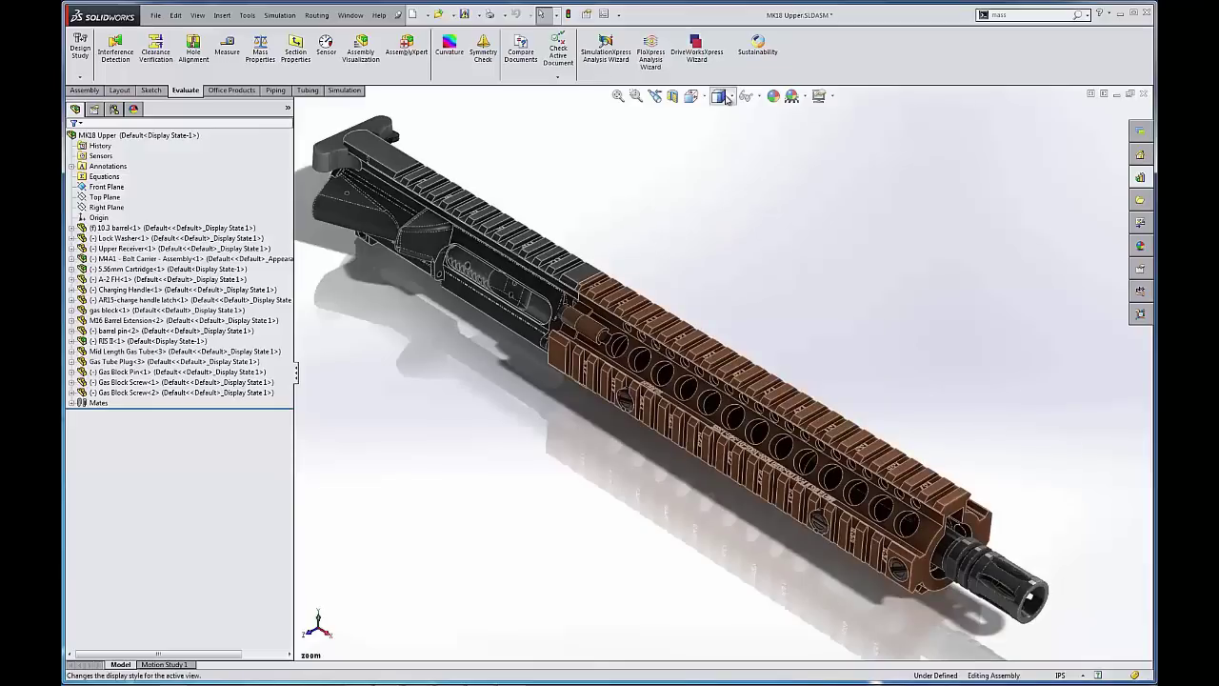
pyautogui.click(719, 96)
pyautogui.click(720, 139)
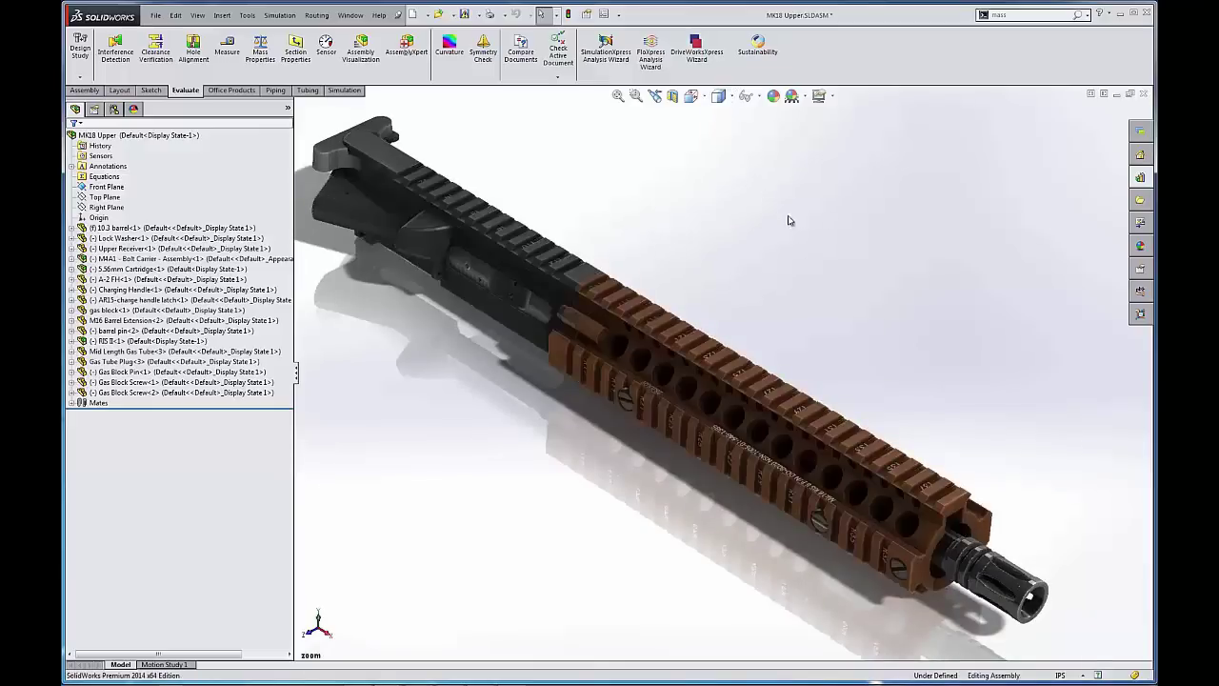
# Review the item types whose visibility can be toggled in the graphics area, such as planes, axes, origins and sketches
pyautogui.click(756, 96)
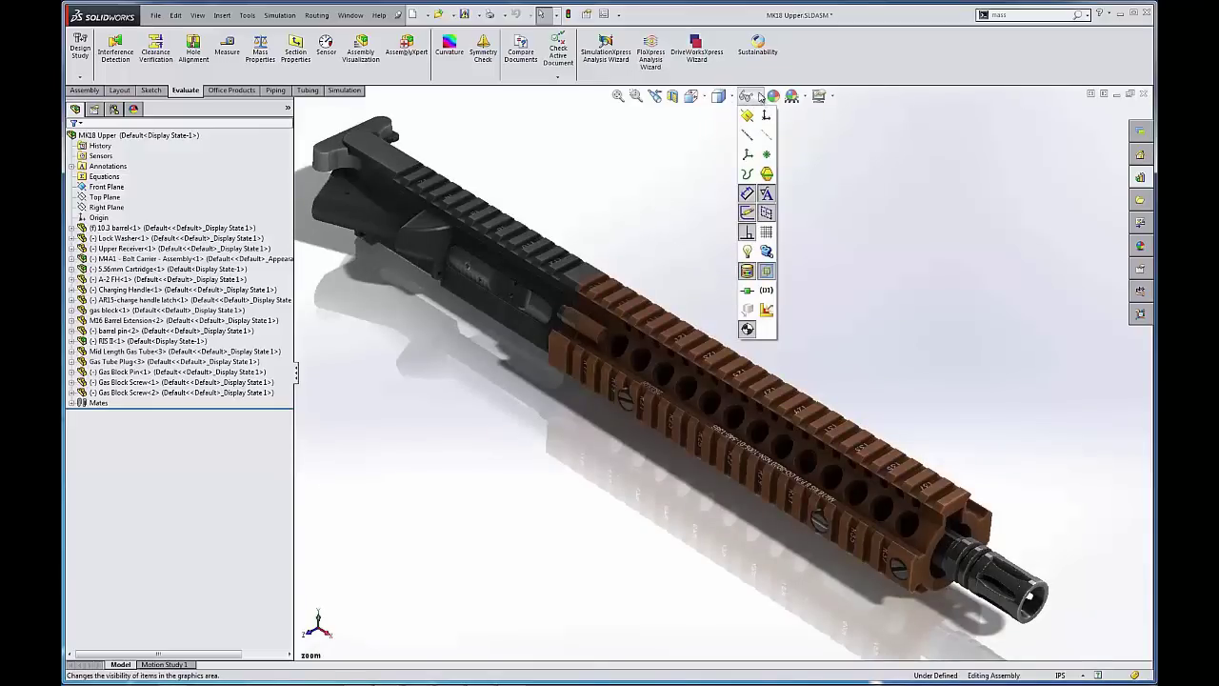
pyautogui.click(751, 98)
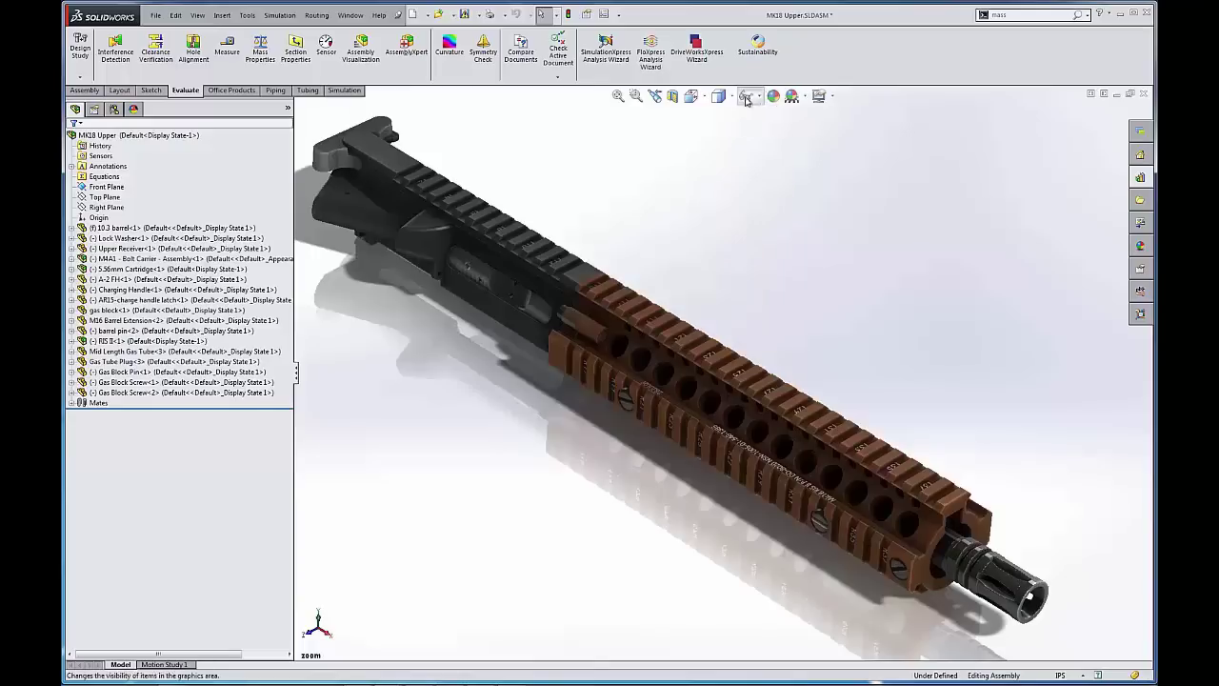
pyautogui.click(751, 98)
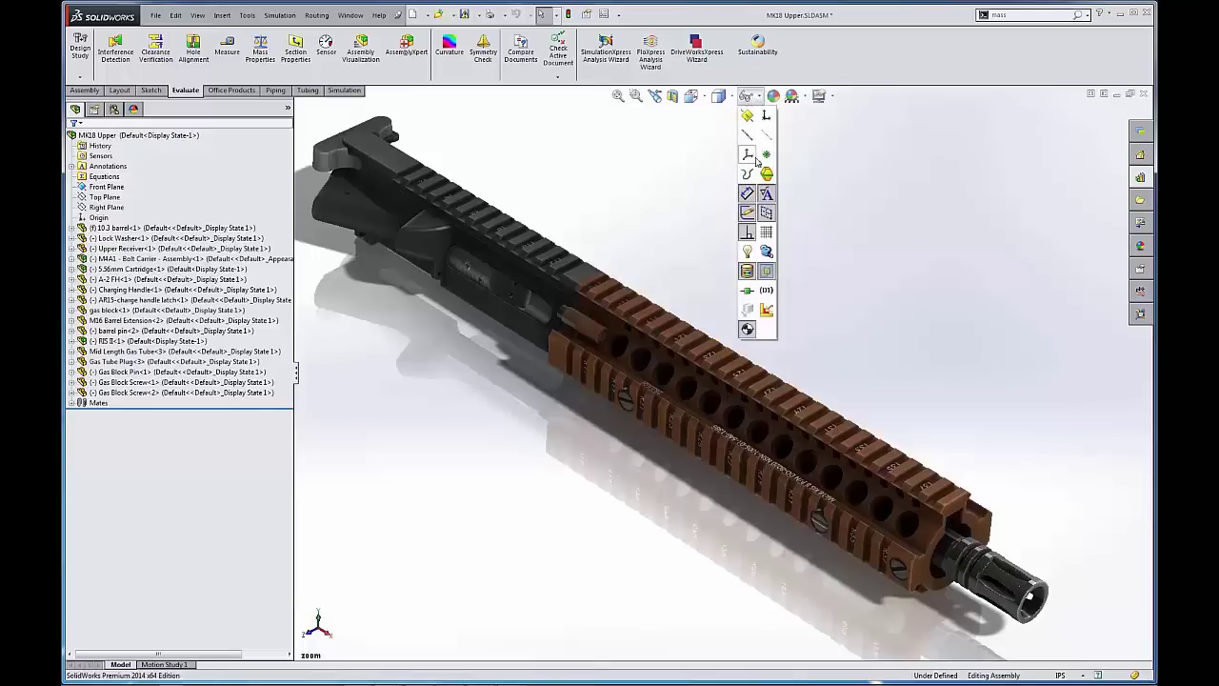
pyautogui.click(202, 16)
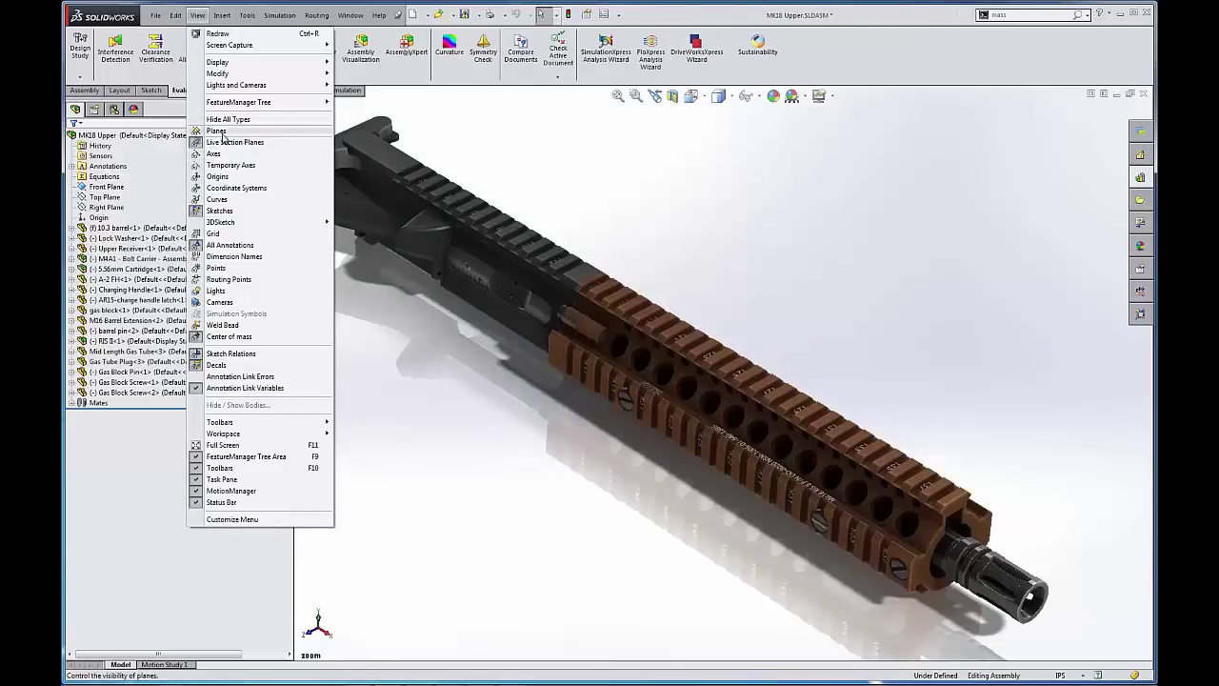
pyautogui.click(857, 165)
pyautogui.click(750, 96)
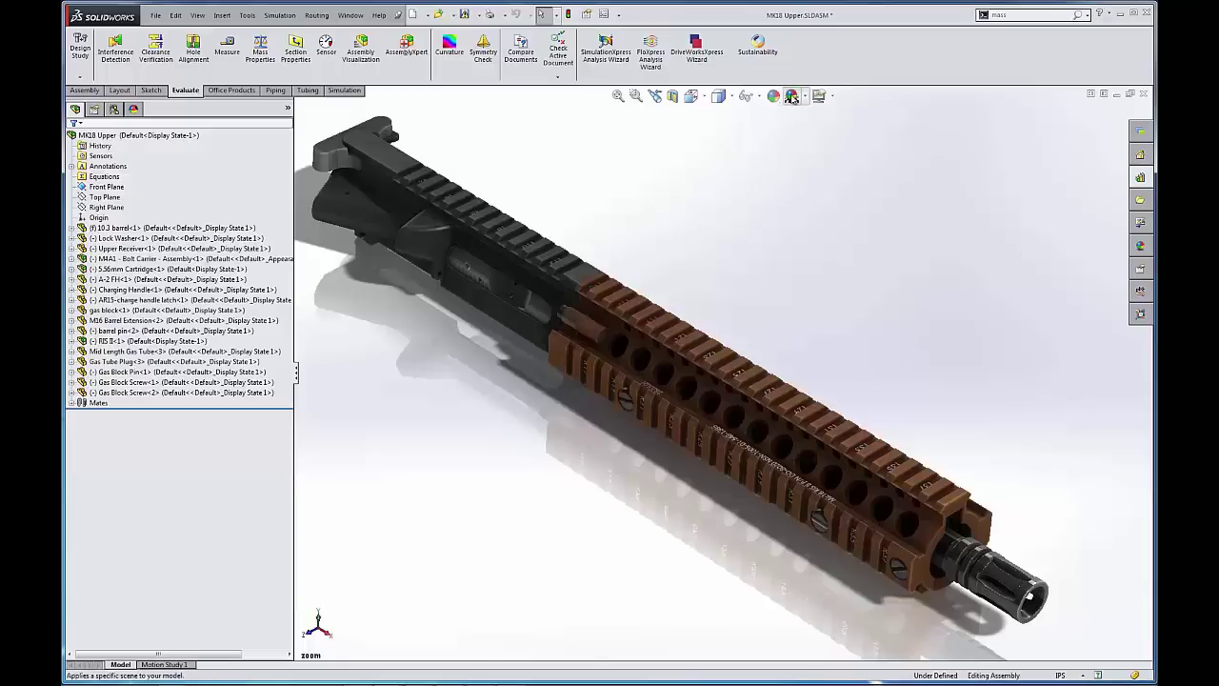
# Apply the Landscape 2 Image 6 scene to the assembly and restore the default 3 Point Faded scene
pyautogui.click(808, 99)
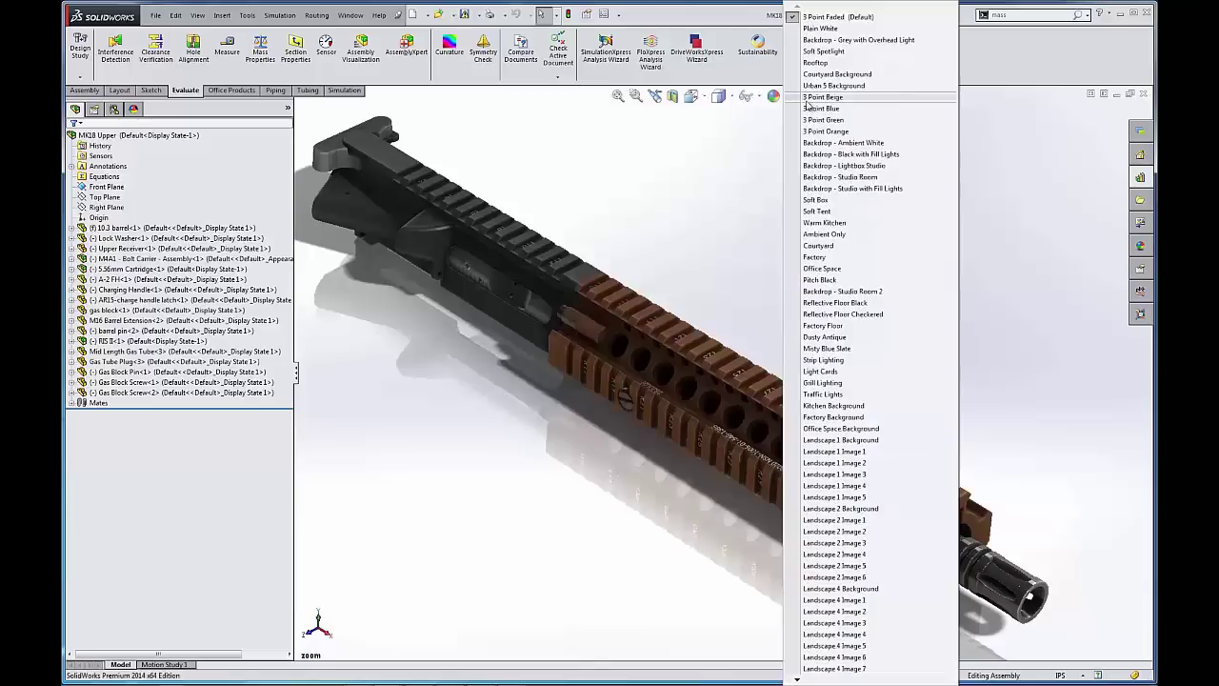
pyautogui.click(835, 578)
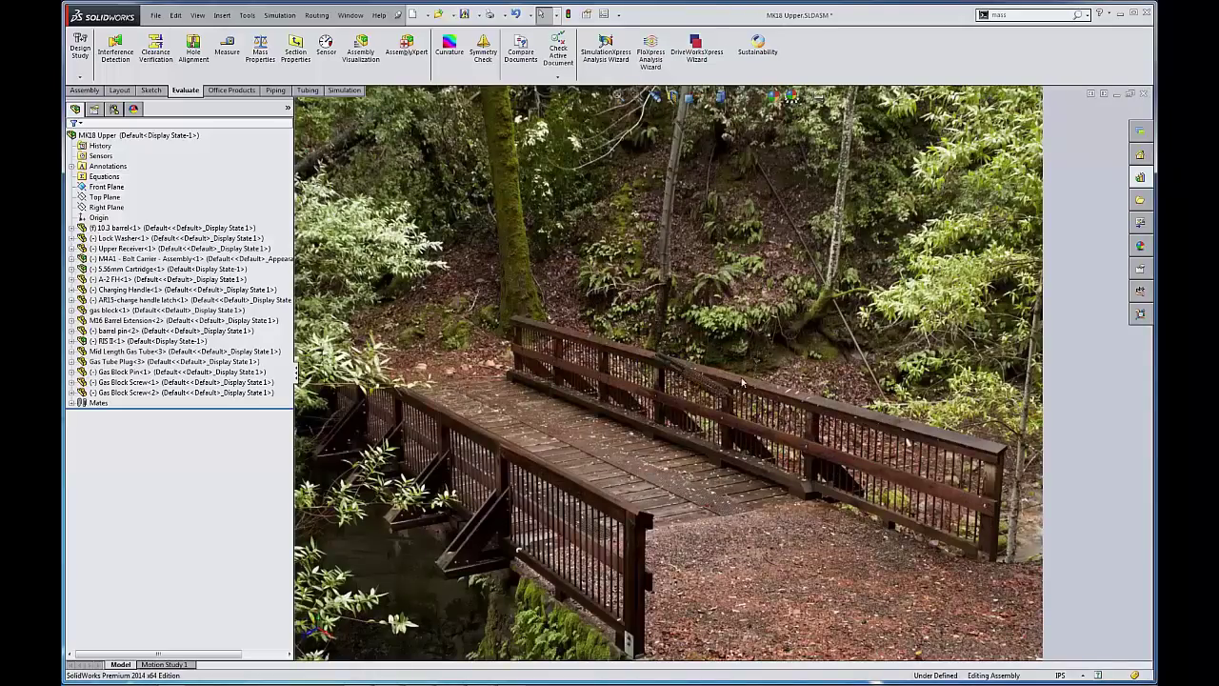
pyautogui.click(789, 97)
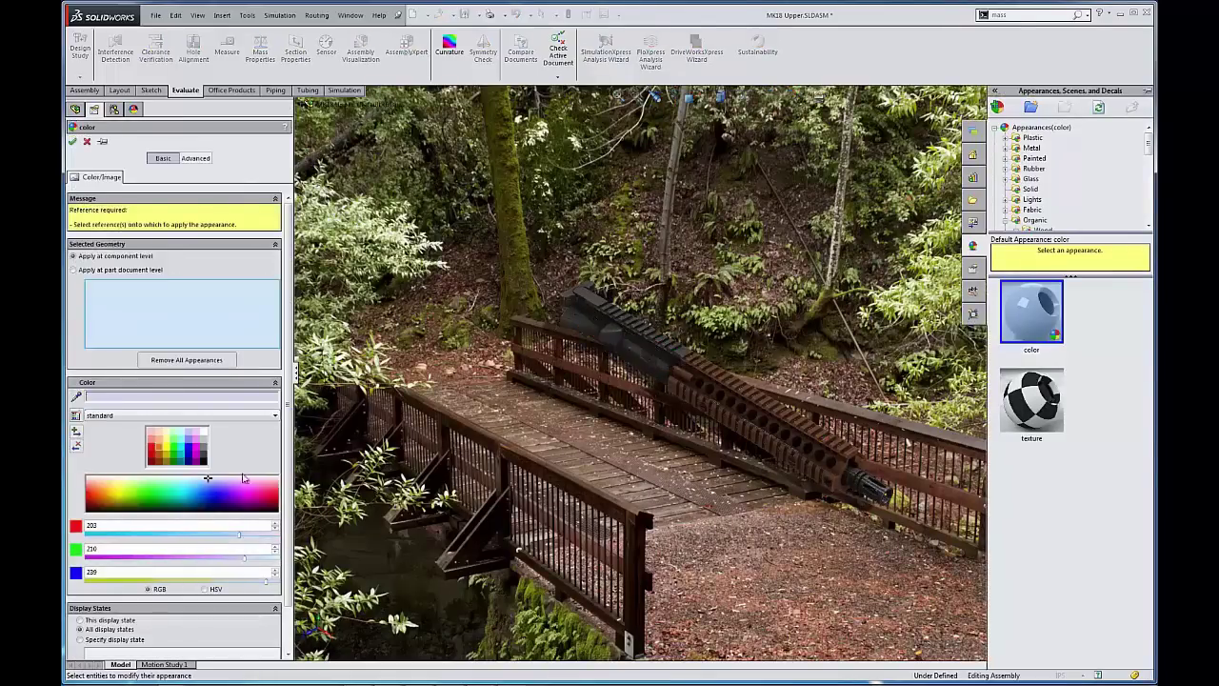
pyautogui.click(87, 141)
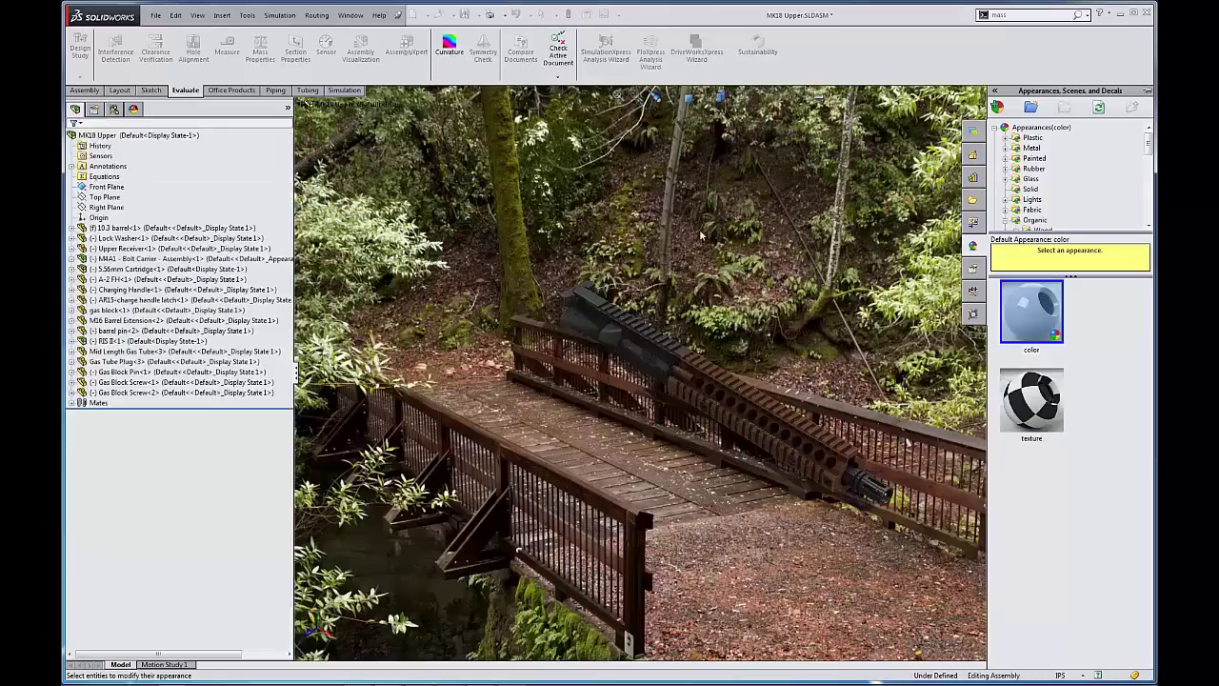
pyautogui.click(802, 97)
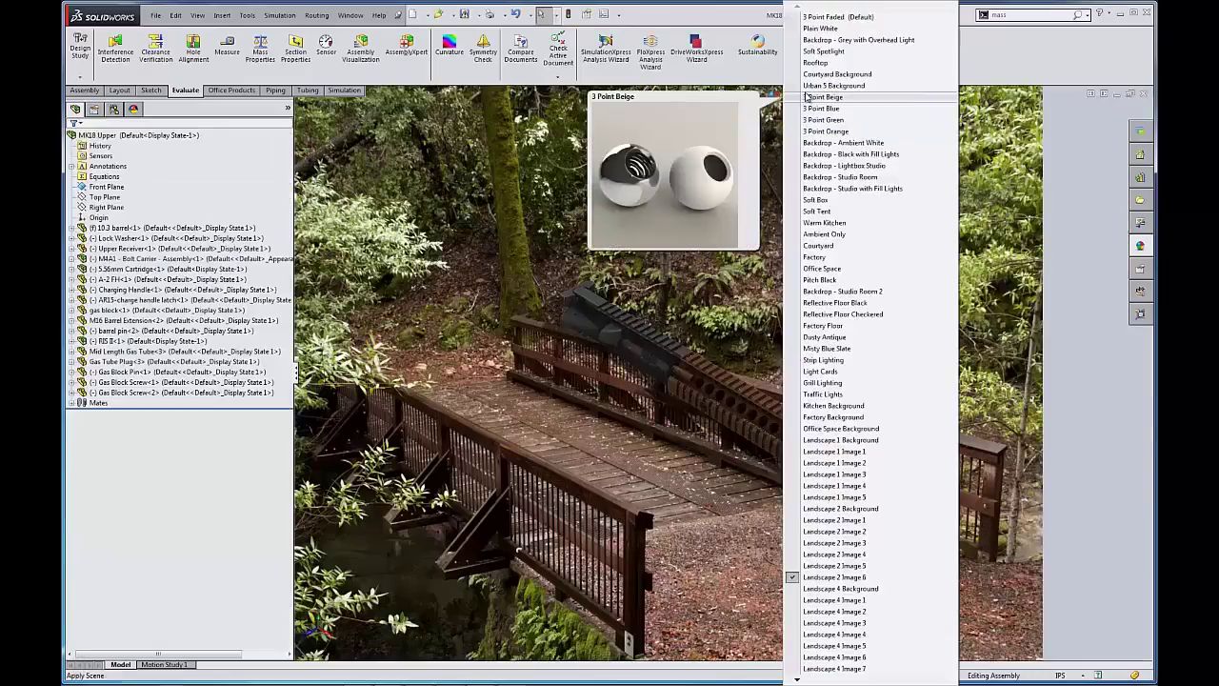
pyautogui.click(821, 17)
pyautogui.click(821, 96)
pyautogui.scroll(-4, 763, 374)
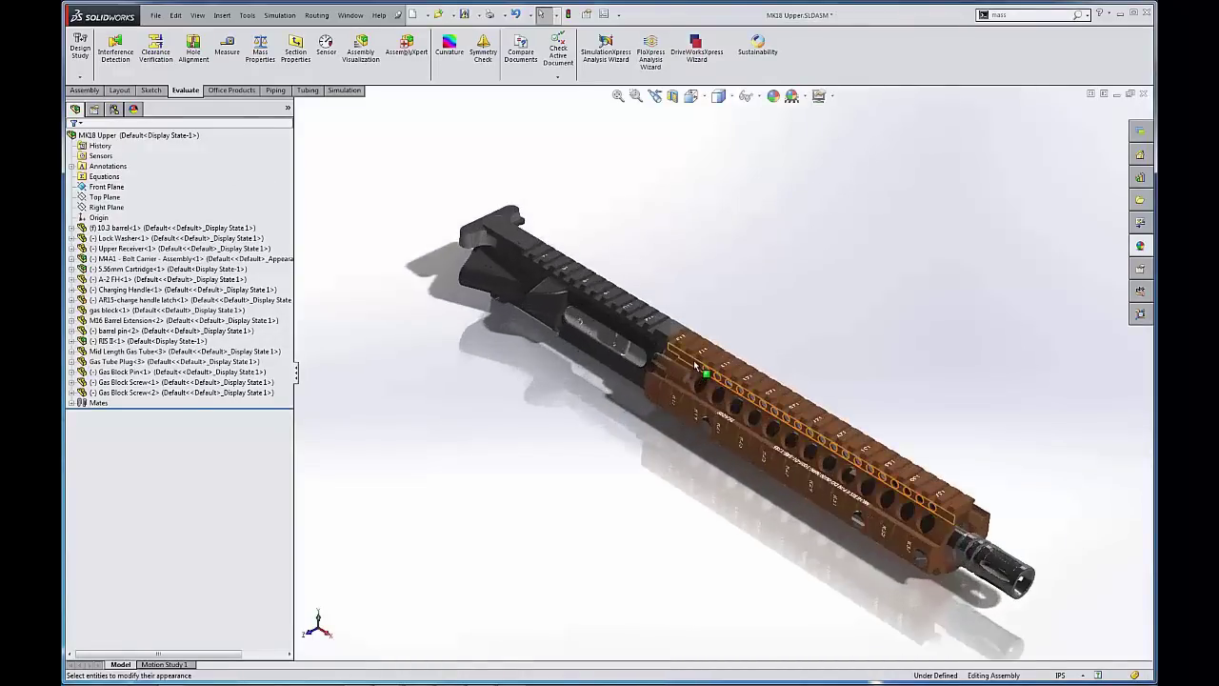
# Review the view settings for RealView Graphics, Shadows In Shaded Mode, Ambient Occlusion and Perspective
pyautogui.click(819, 95)
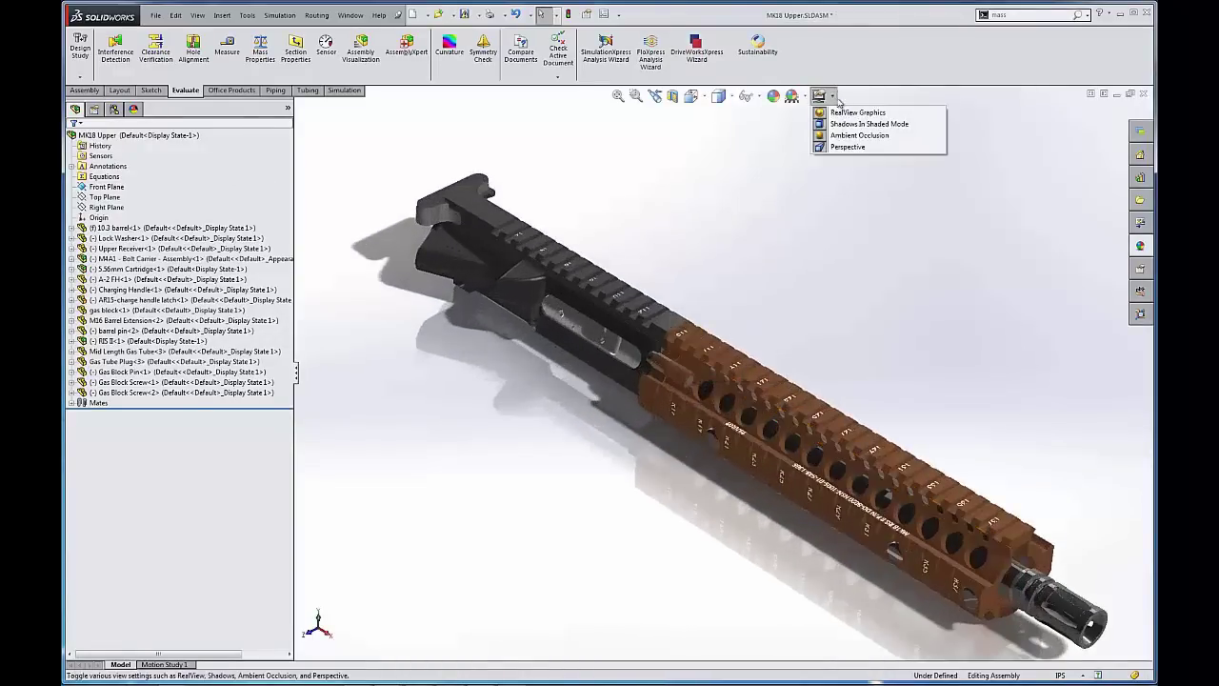
pyautogui.click(838, 114)
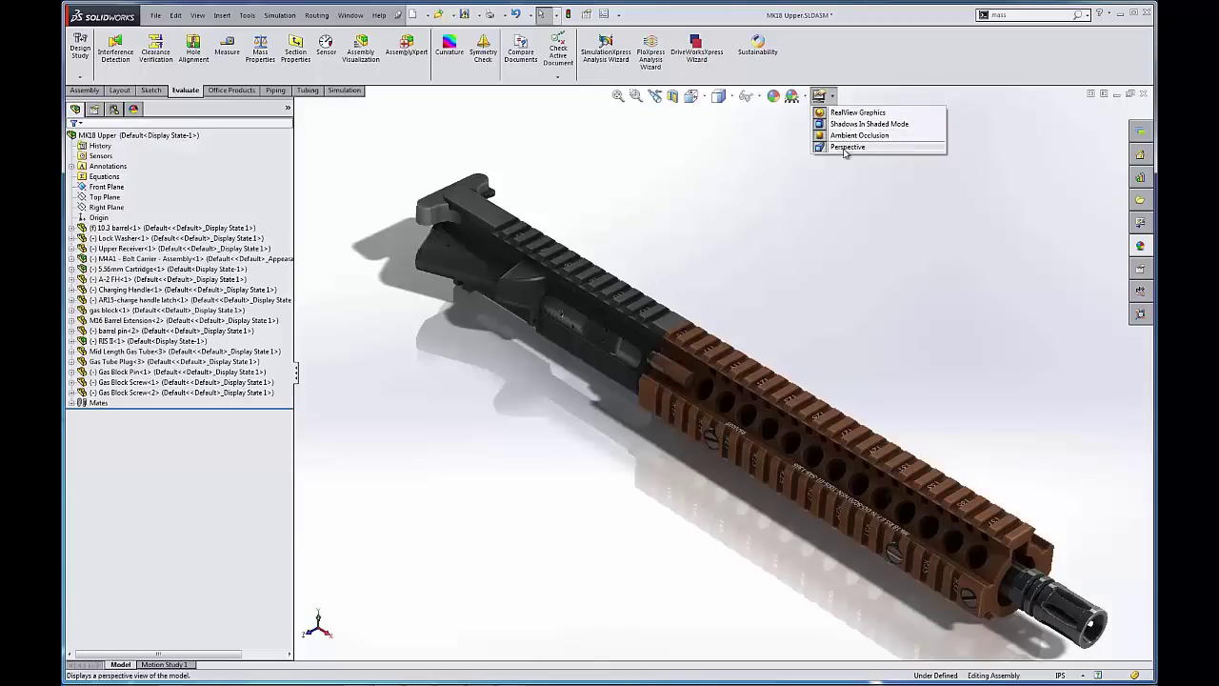
pyautogui.click(834, 96)
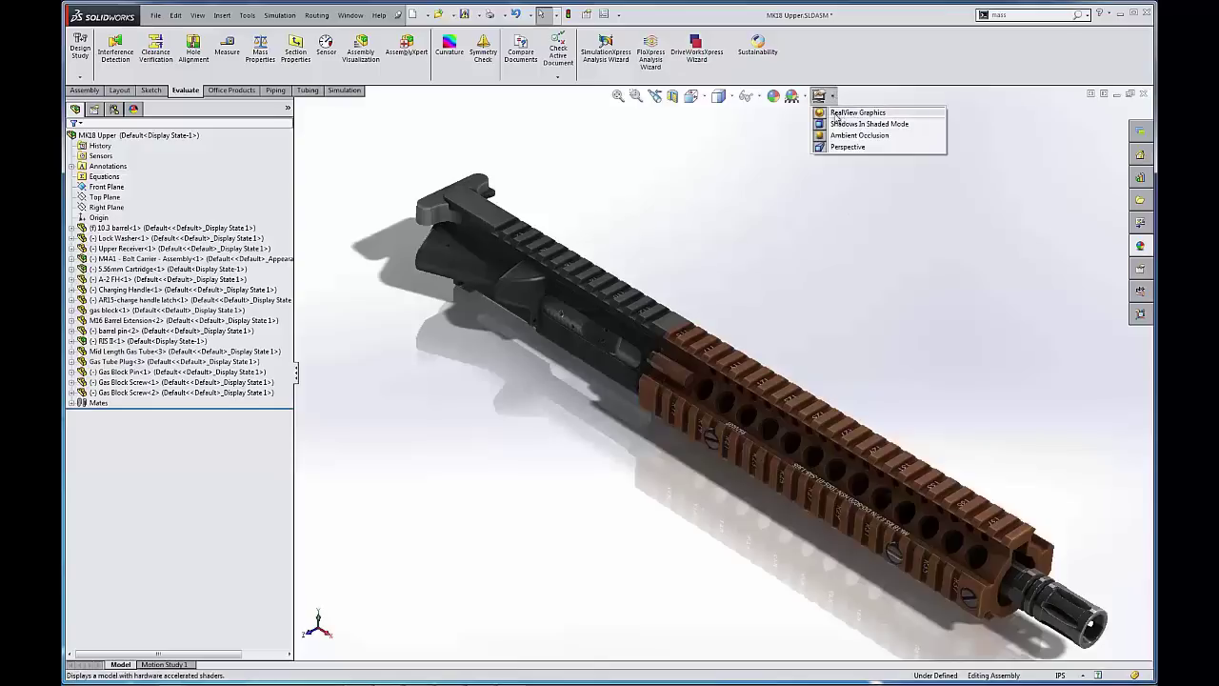